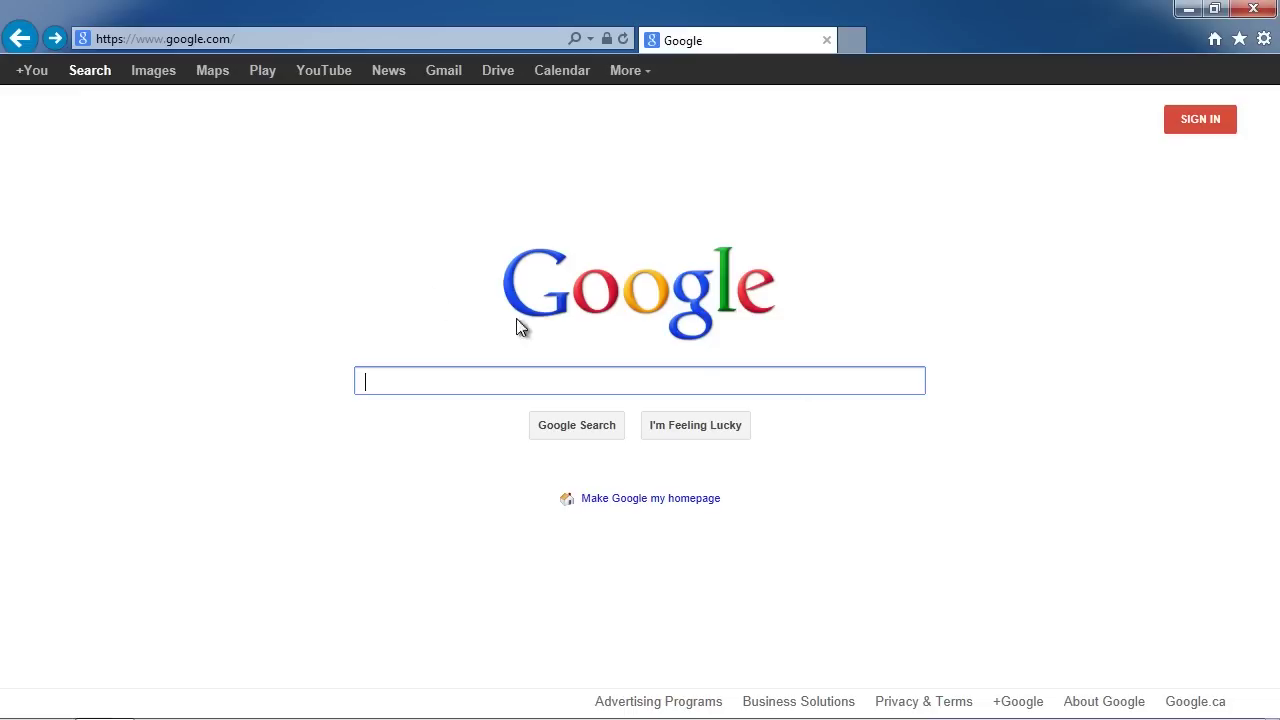
click(246, 39)
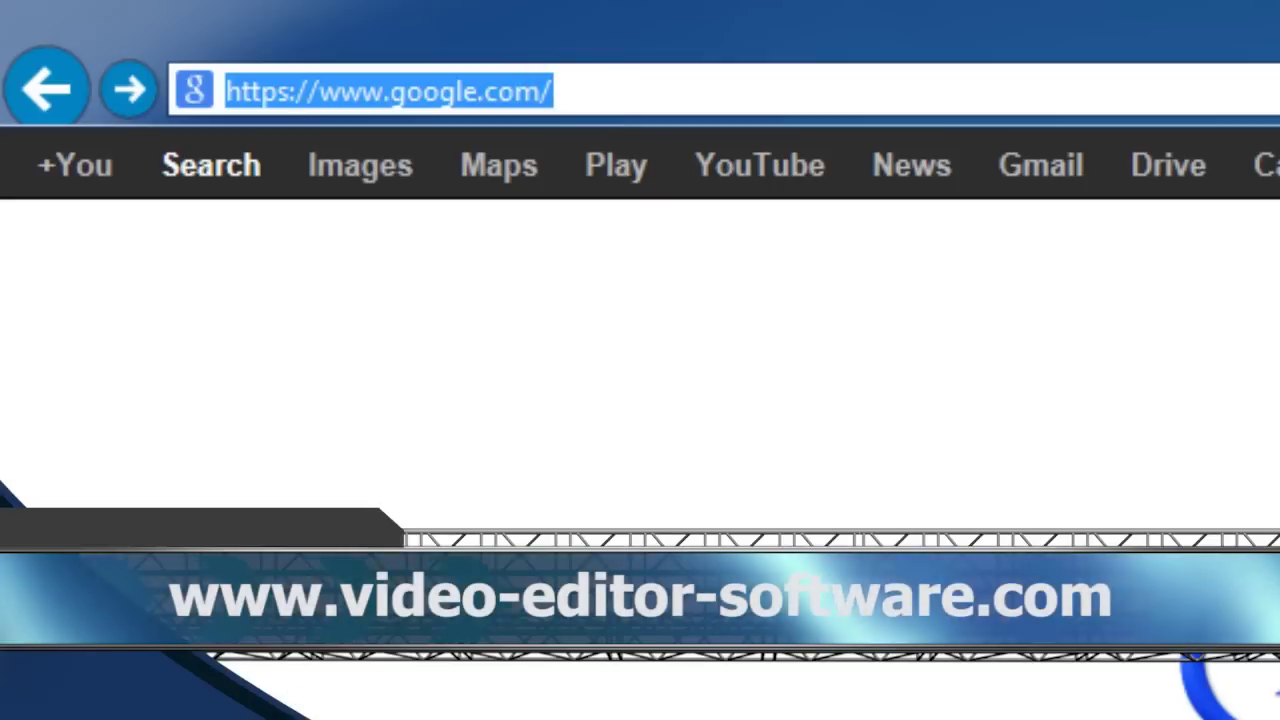
text(www.video-editor-software)
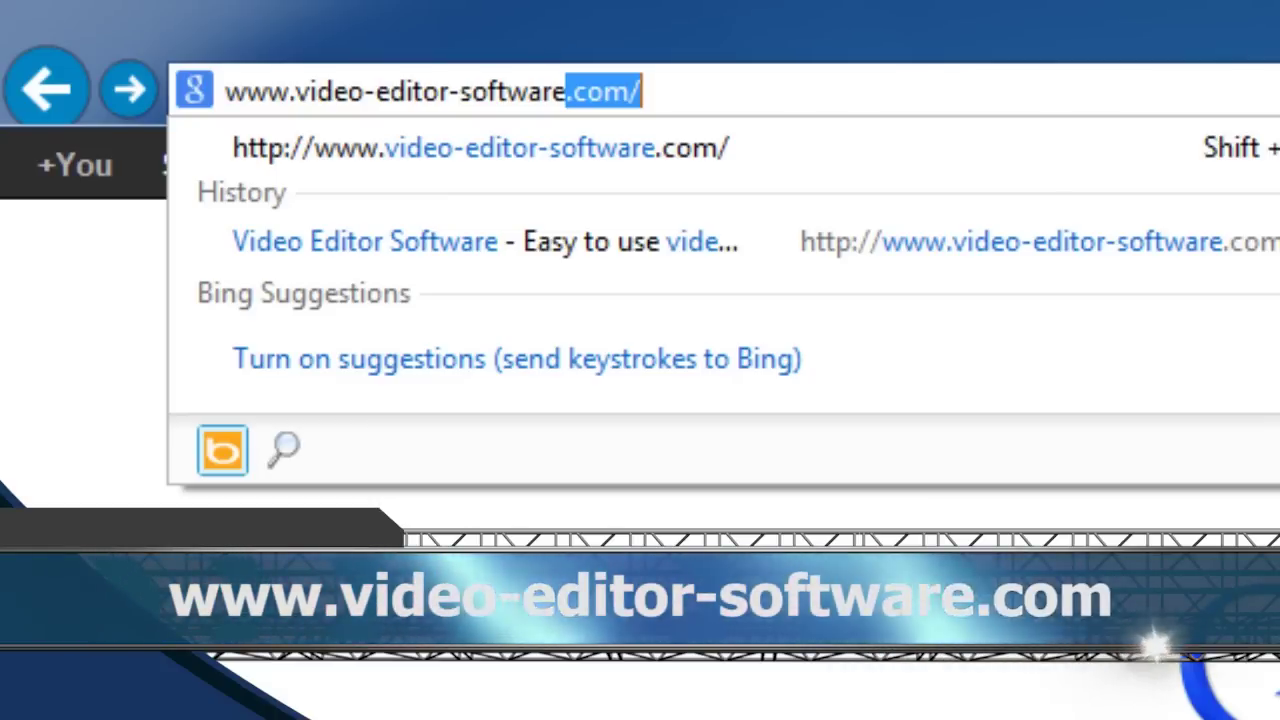
text(.com)
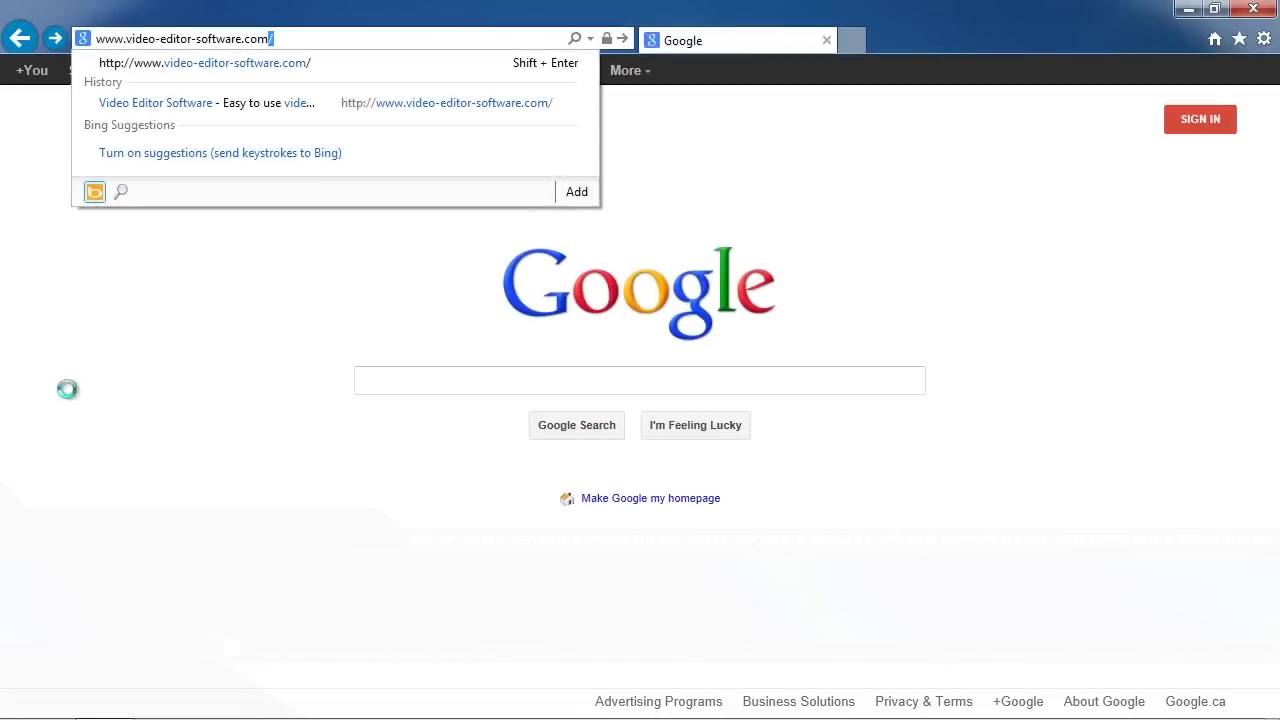
key(Return)
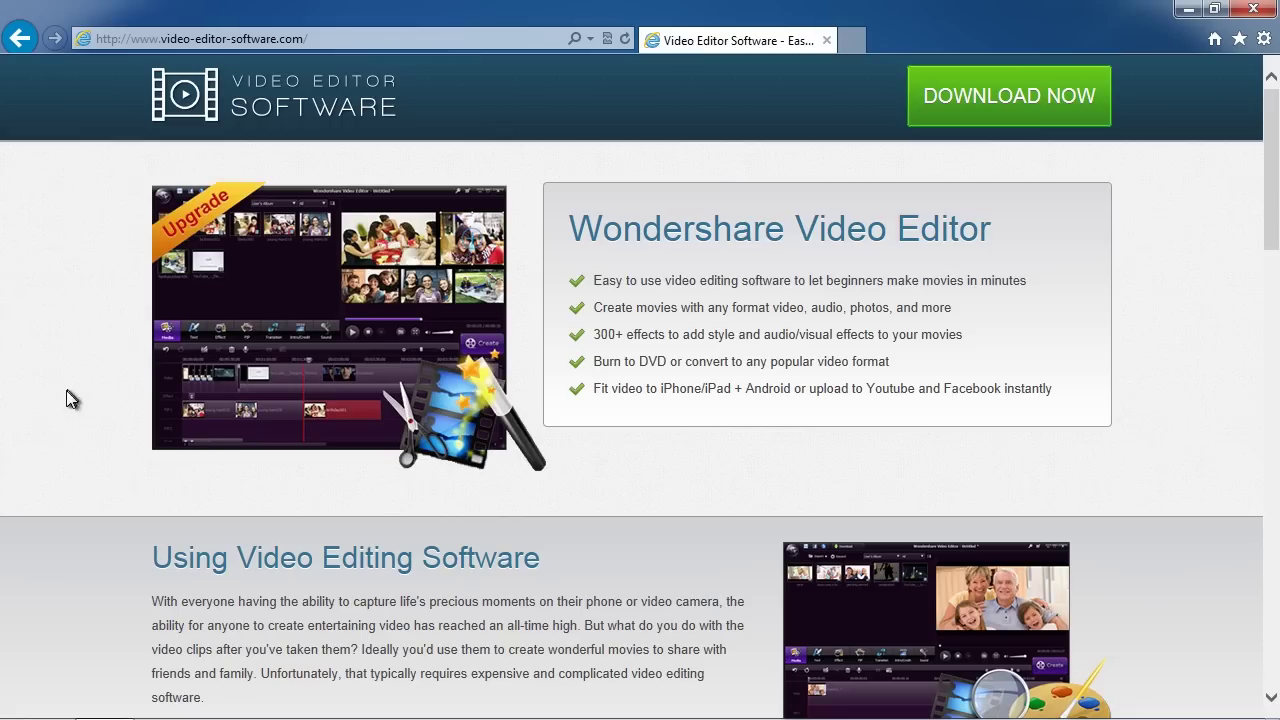
Step: Request the Windows free trial of Wondershare Video Editor from the download page
click(1018, 94)
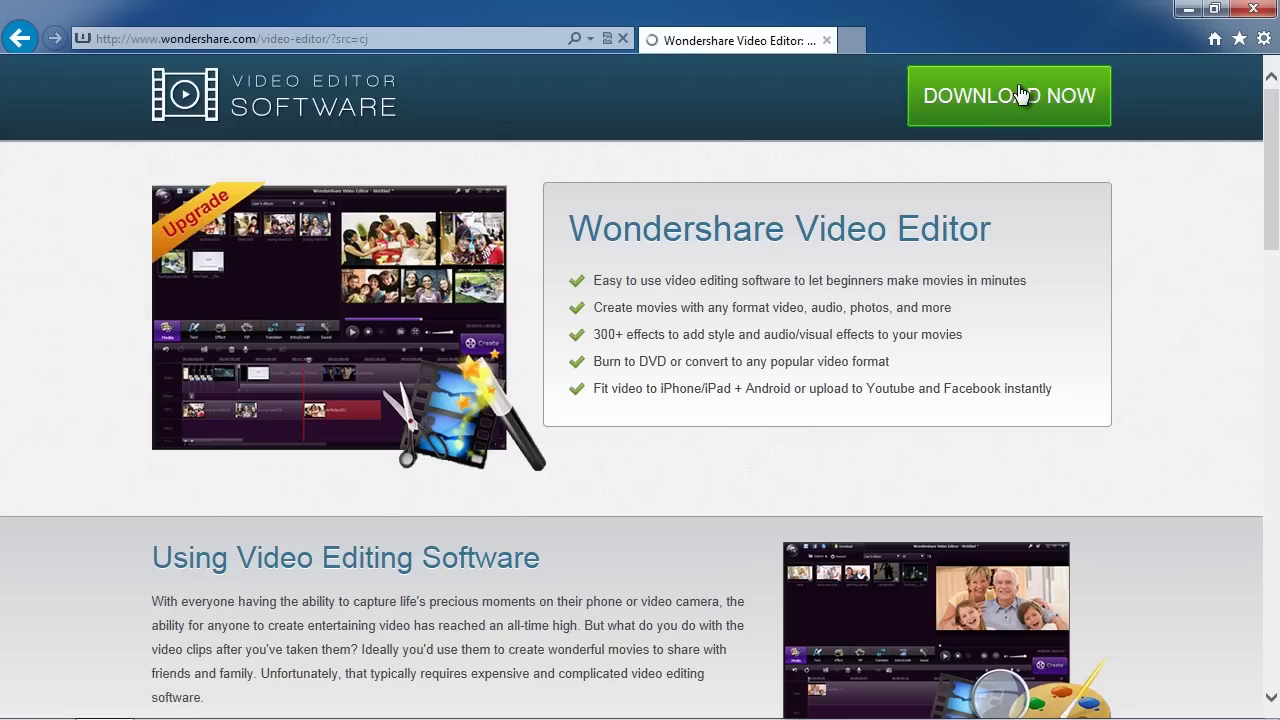
scroll(712, 449, down, 2)
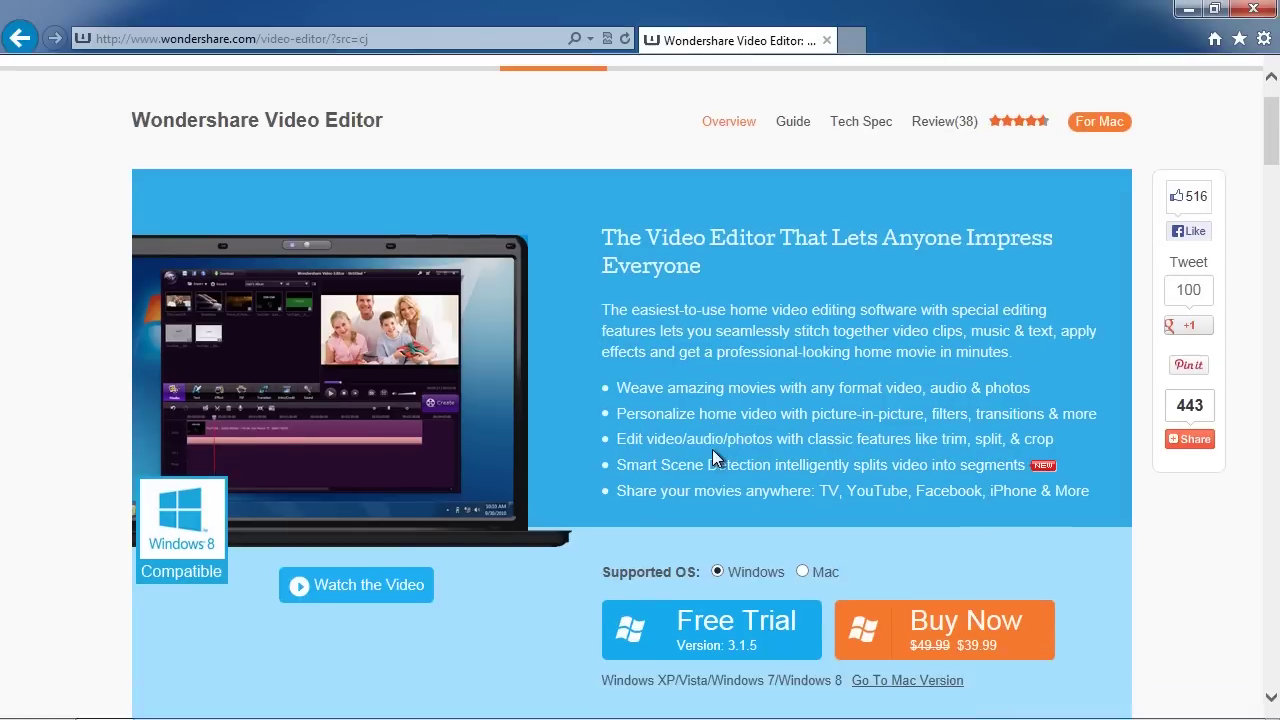
click(802, 447)
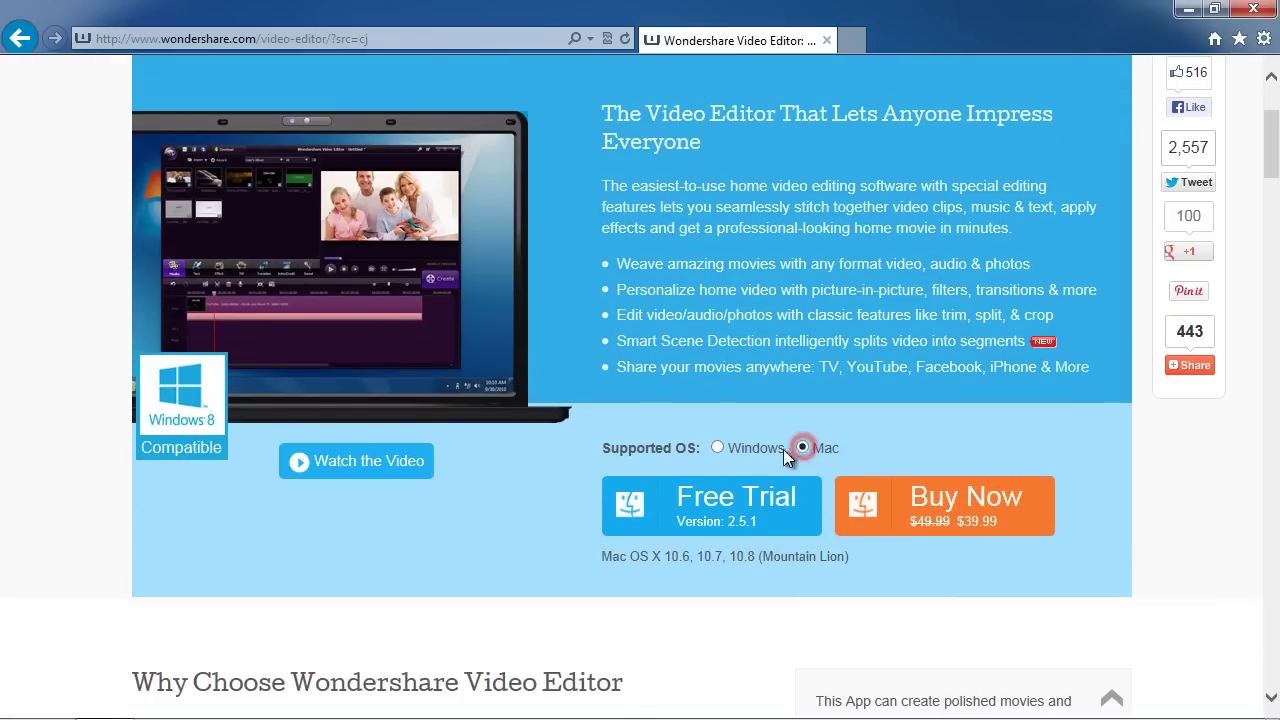
click(716, 448)
click(722, 504)
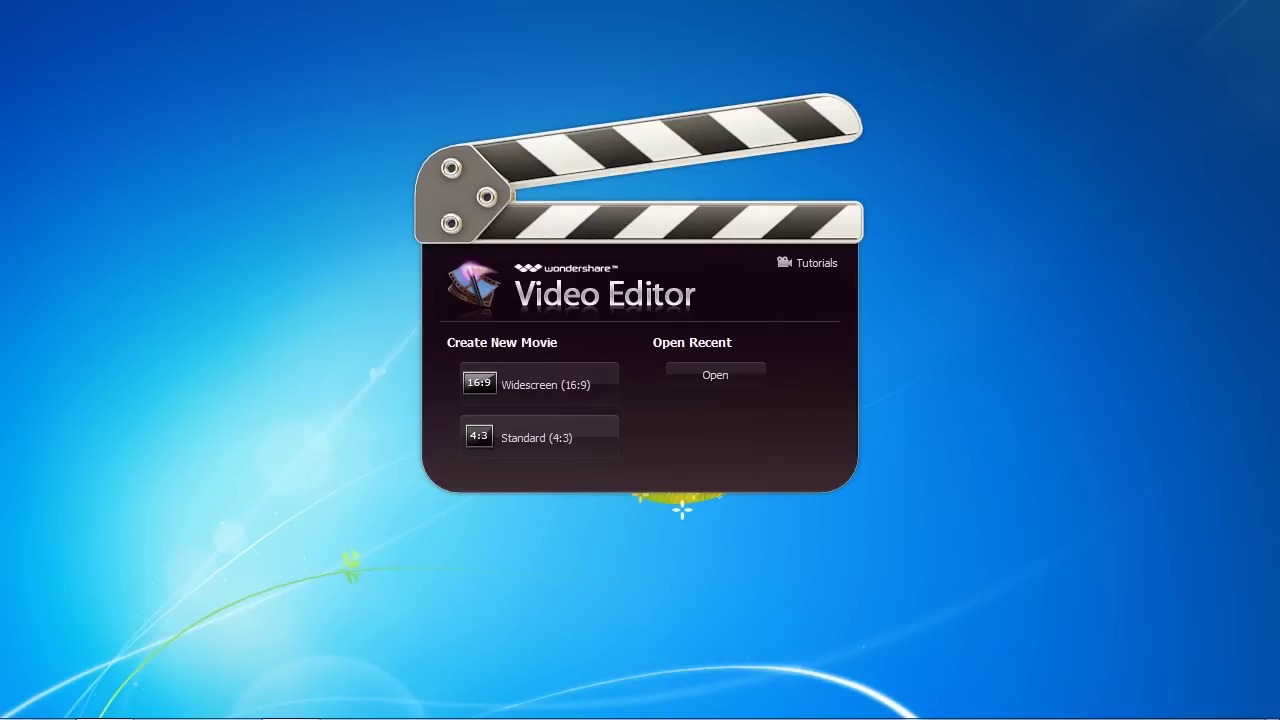
Step: Start a new Standard (4:3) movie and bring up the media import picker
click(531, 437)
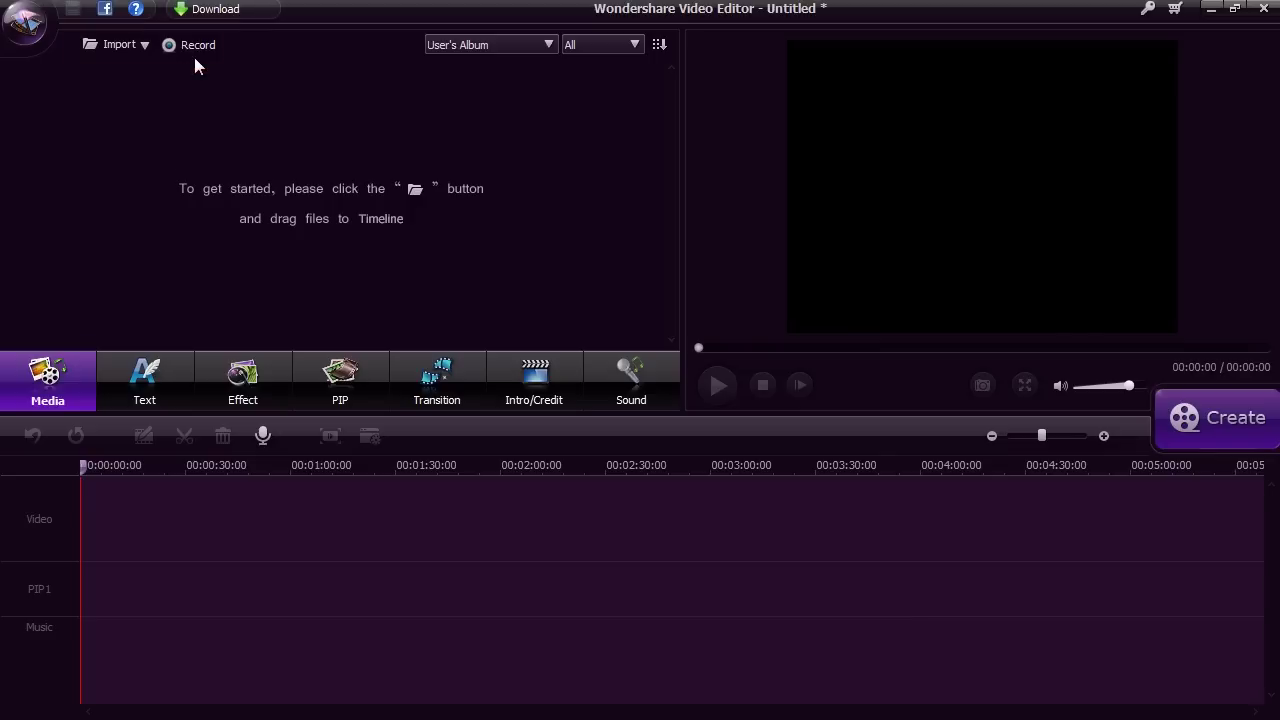
click(115, 43)
Step: Import the cat-and-bird .mp4 into the library and preview it around 00:00:22
click(747, 318)
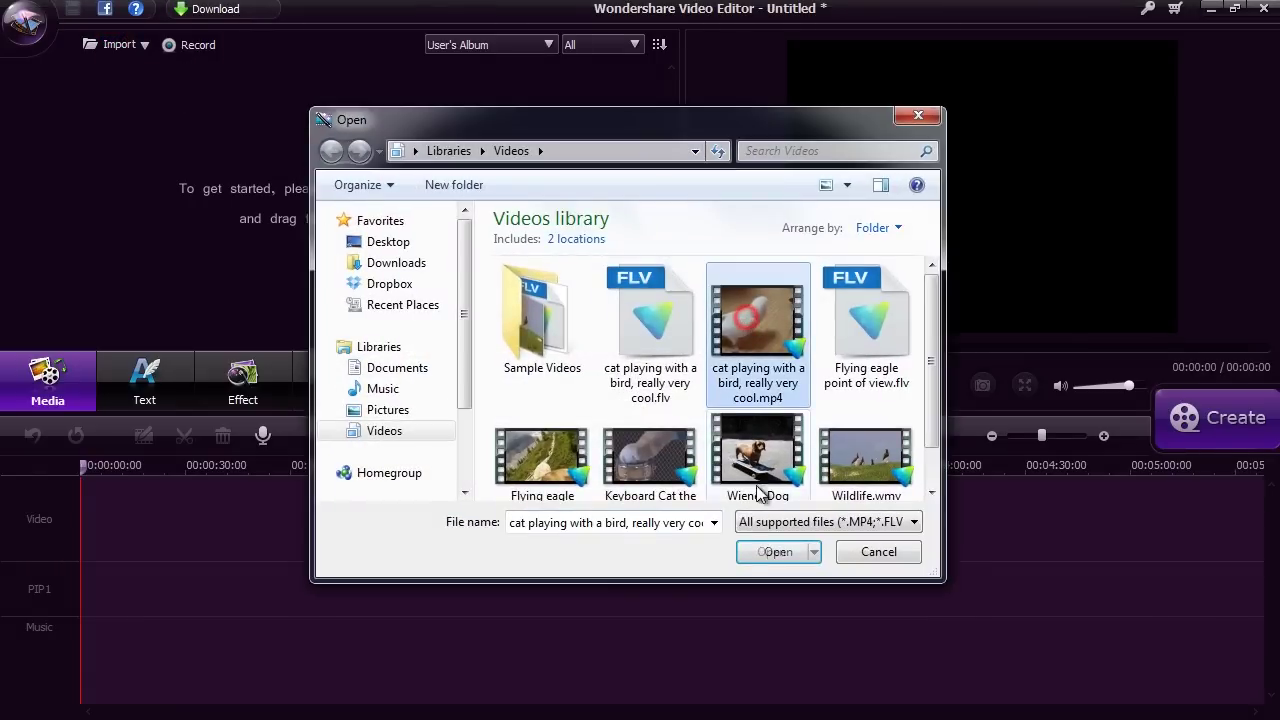
click(768, 553)
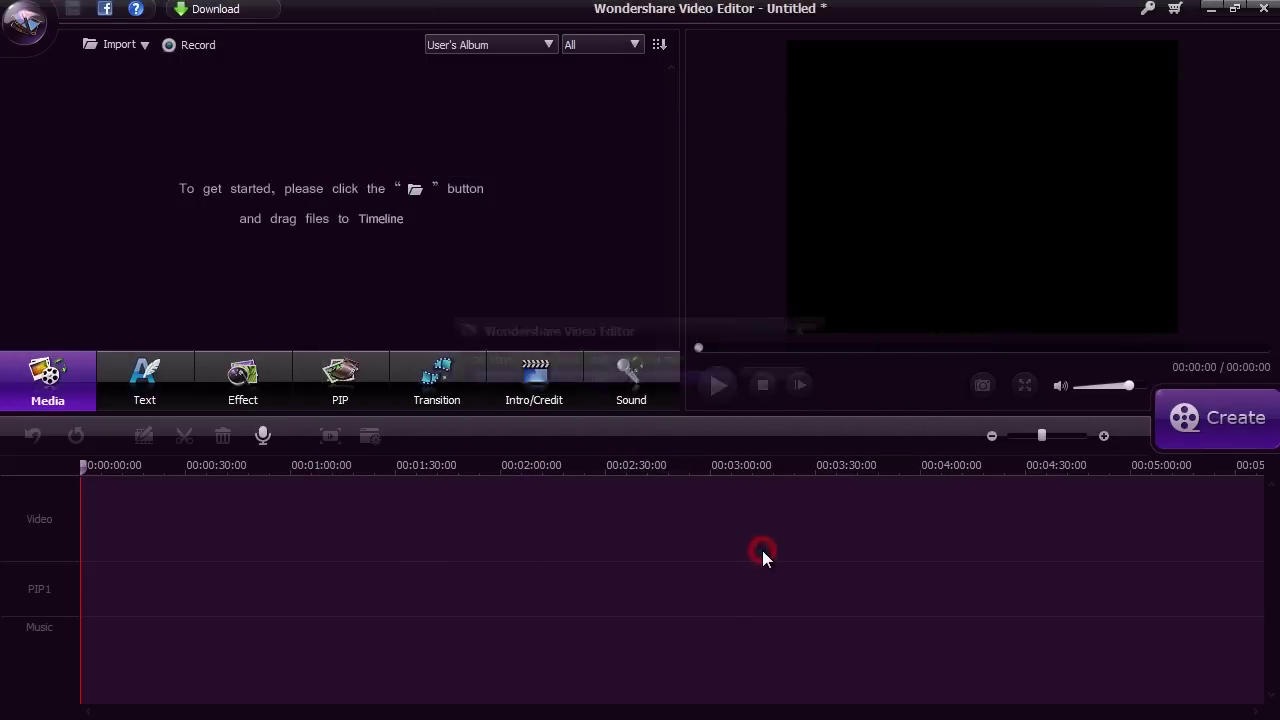
click(807, 348)
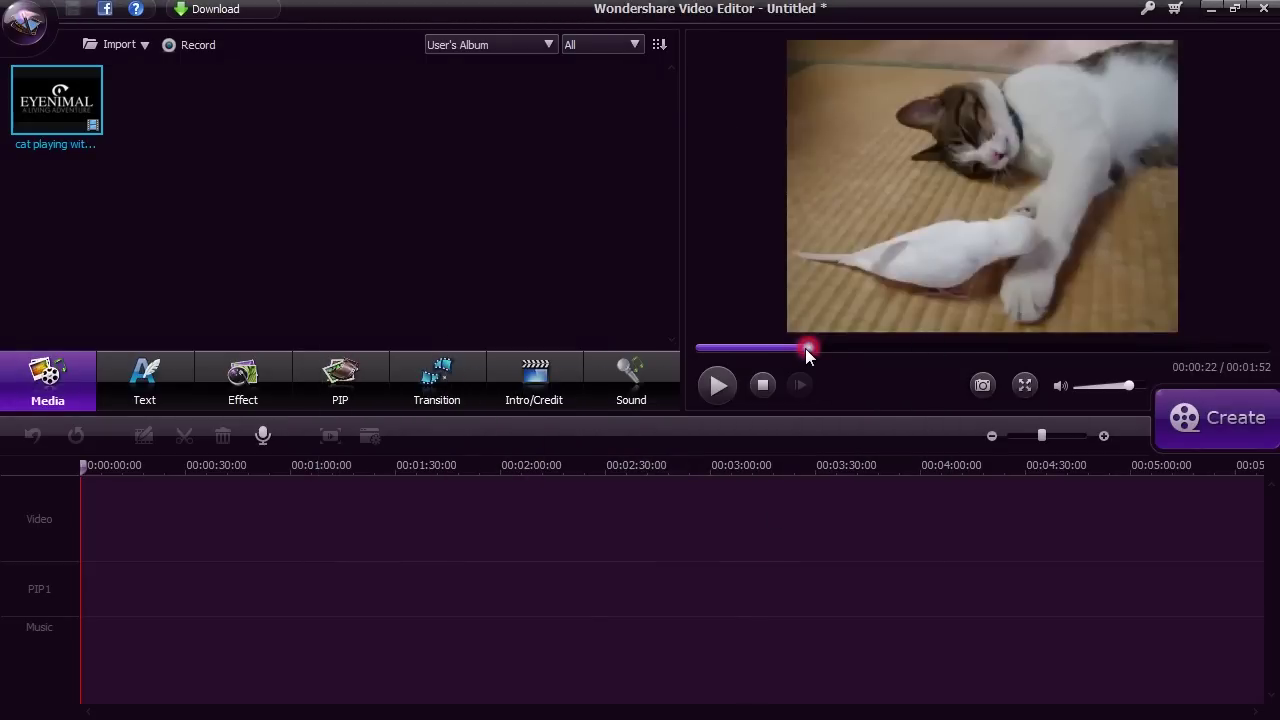
click(716, 385)
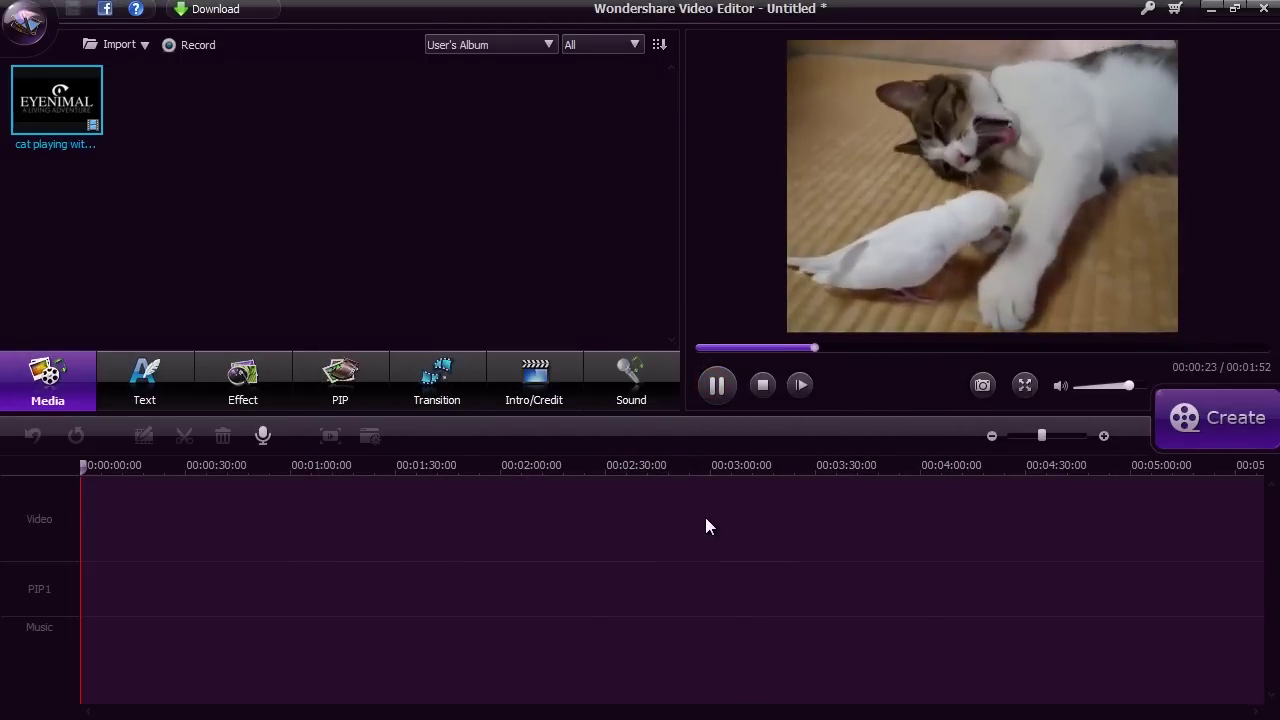
click(718, 386)
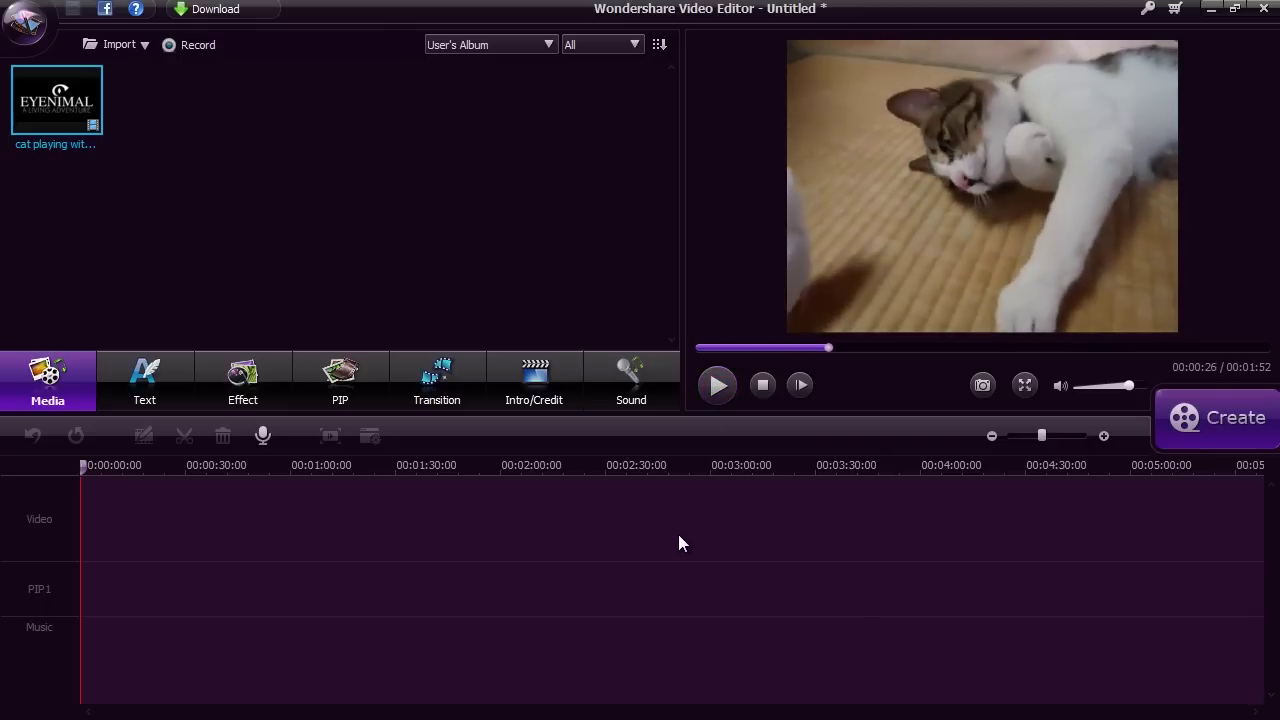
Step: Place the cat clip at the start of the Video track and zoom the timeline in
drag(74, 121, 88, 511)
drag(745, 498, 745, 498)
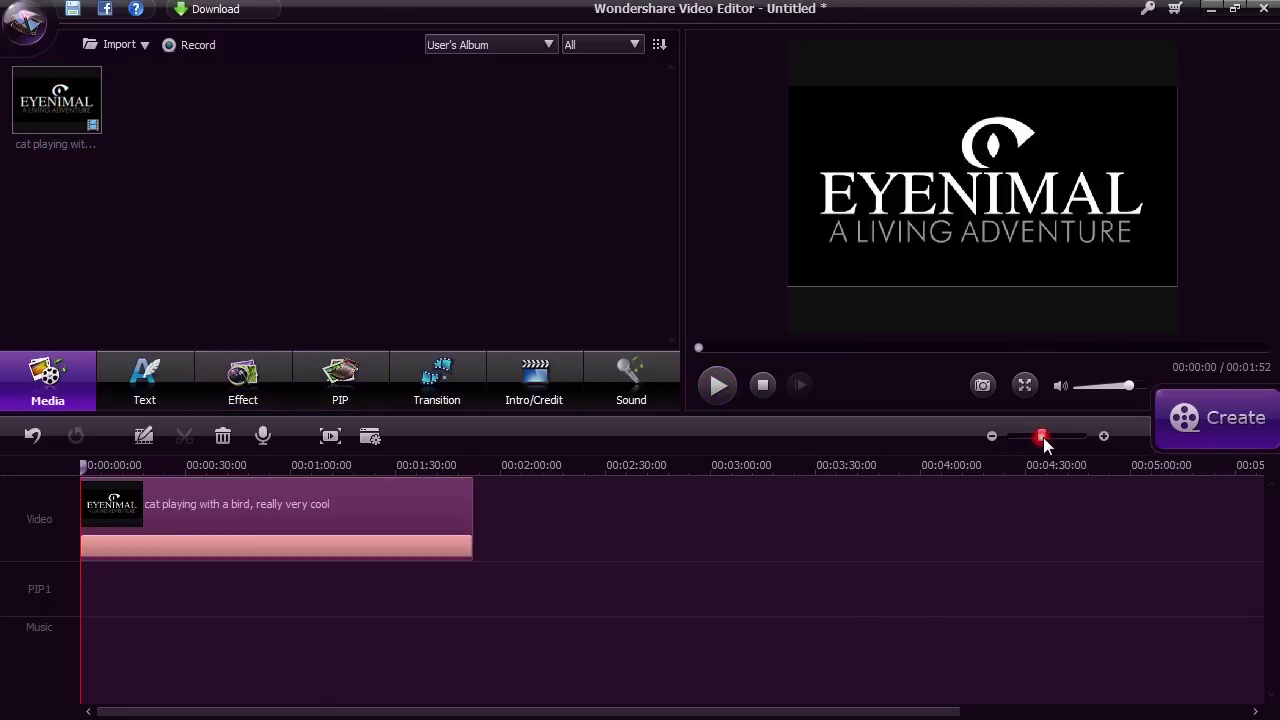
drag(1043, 443, 1049, 437)
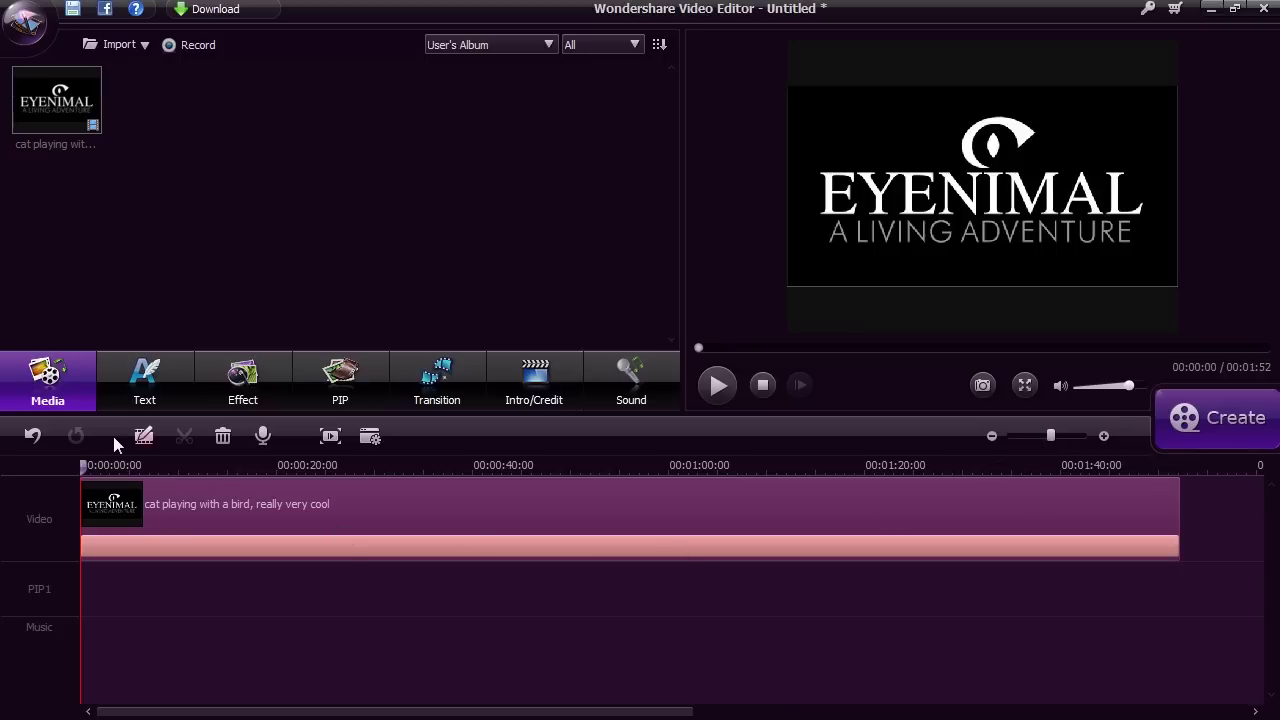
click(219, 466)
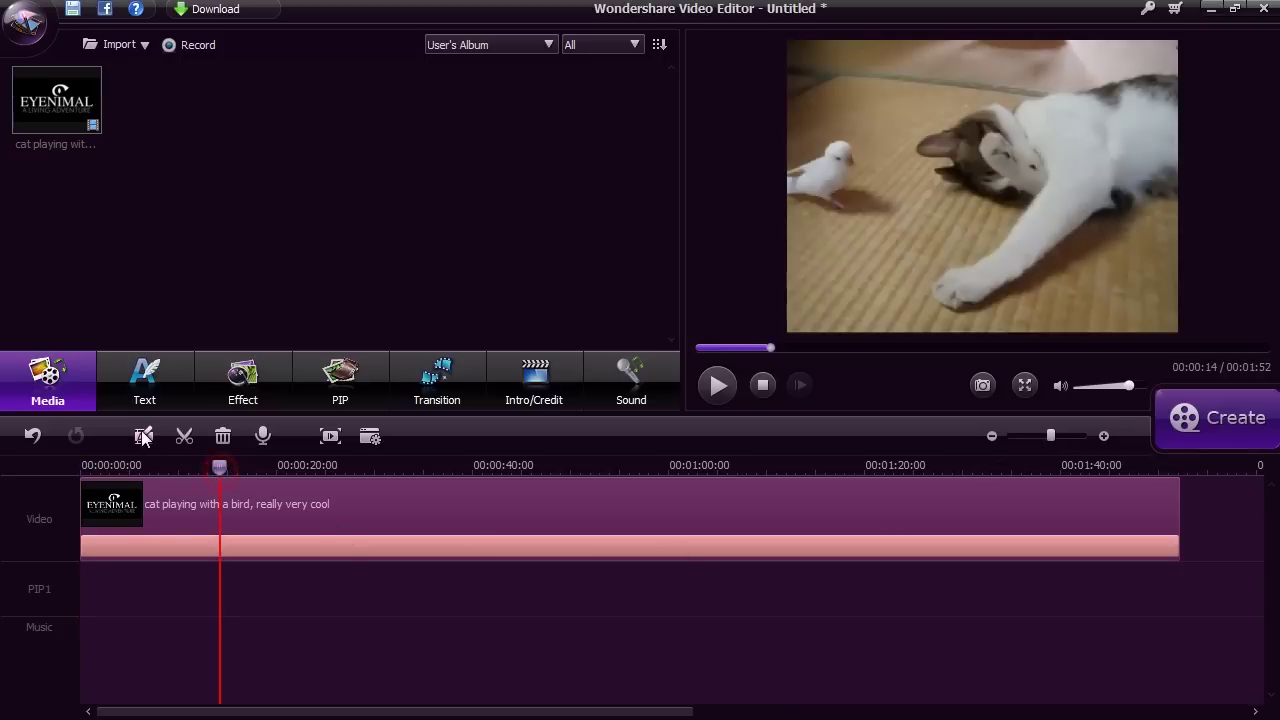
click(143, 436)
click(347, 250)
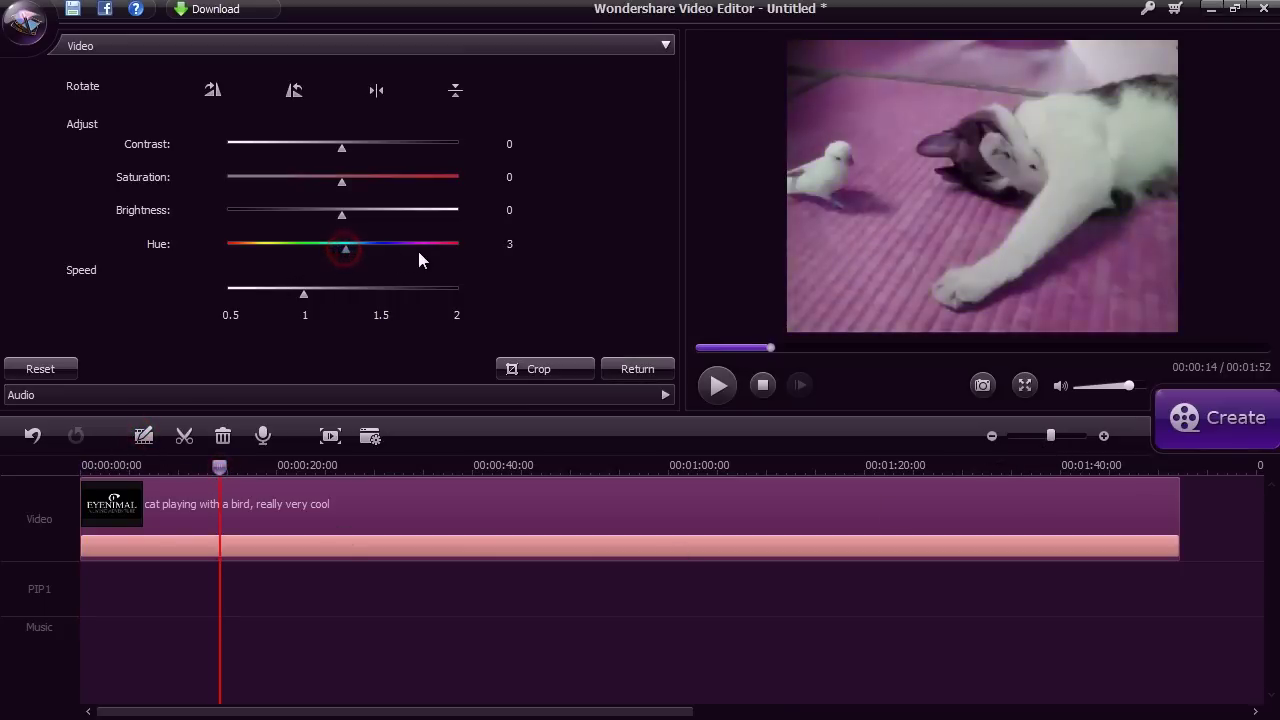
drag(418, 251, 342, 254)
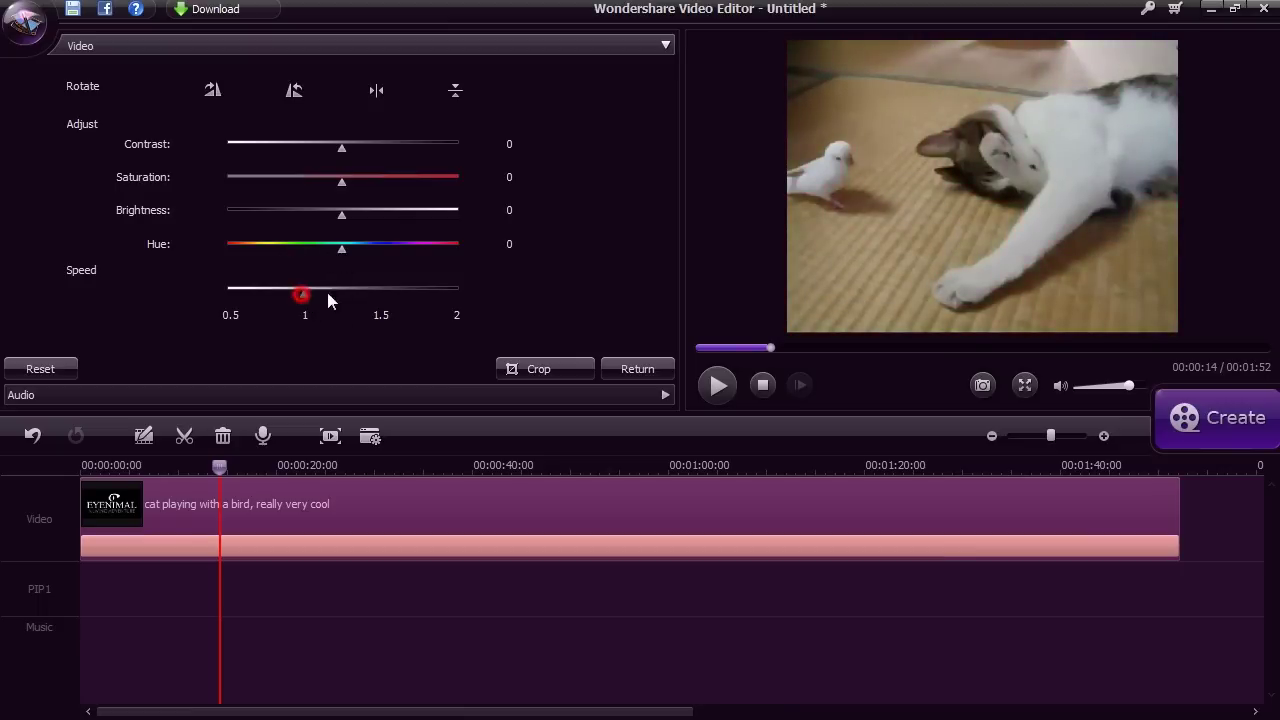
mouse_move(328, 300)
mouse_down()
mouse_move(413, 294)
mouse_move(321, 300)
mouse_up()
click(293, 91)
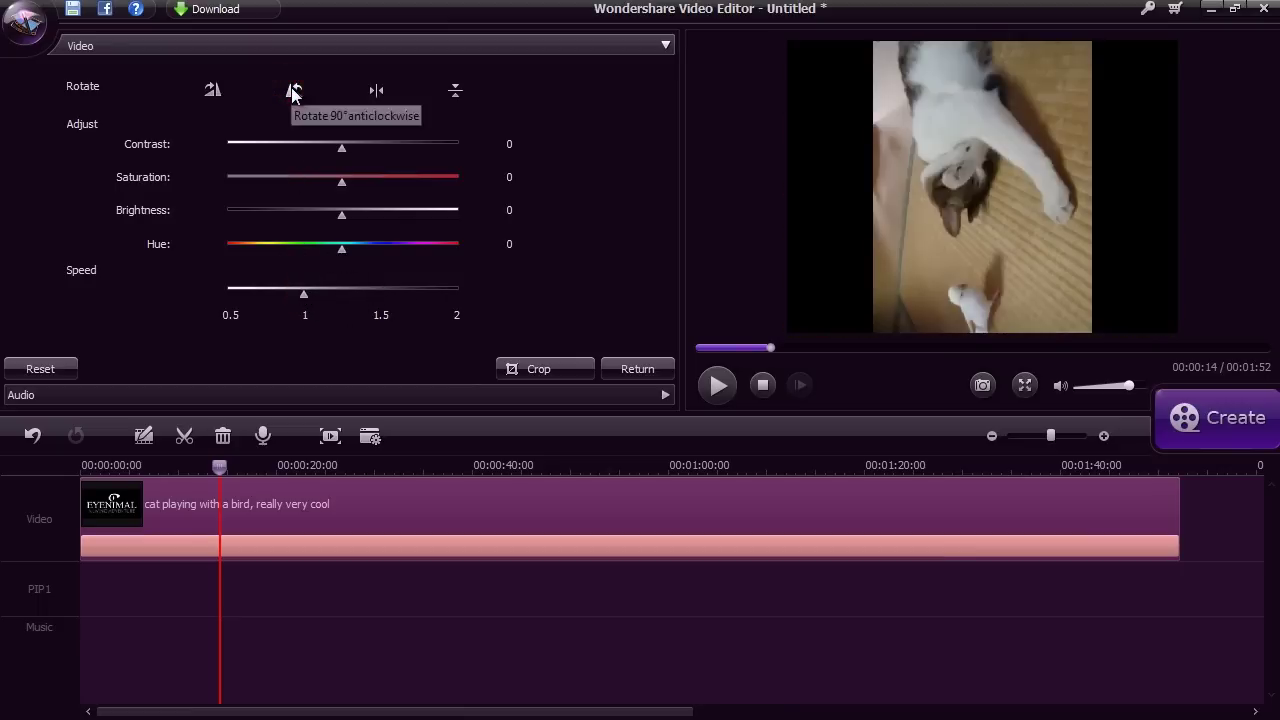
click(212, 91)
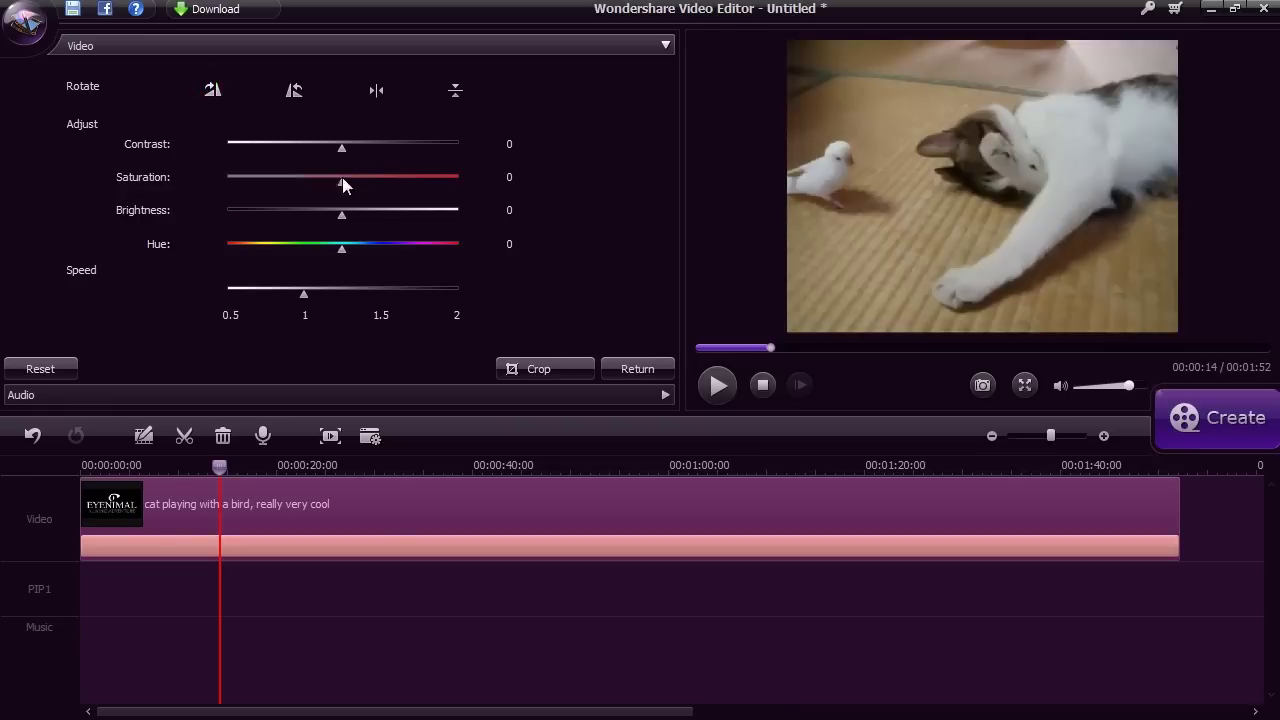
click(634, 368)
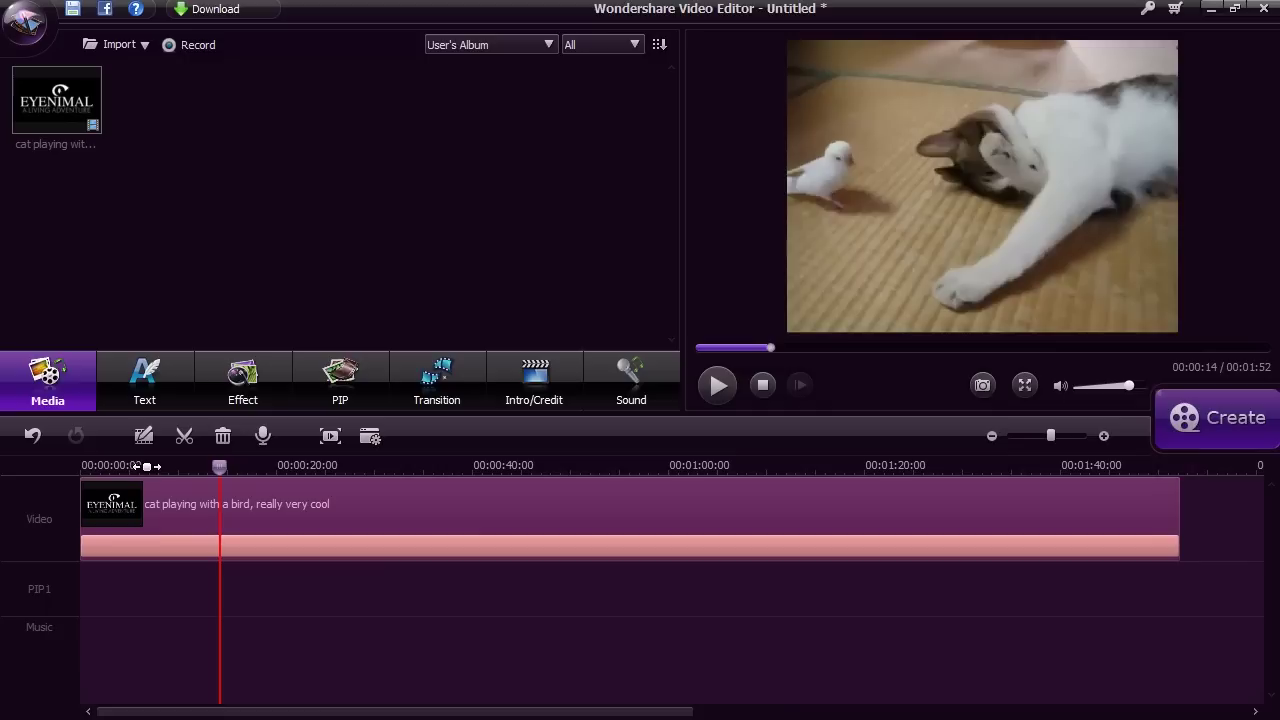
Step: Split the clip at 00:00:07 and delete the EYENIMAL title piece before it
click(146, 468)
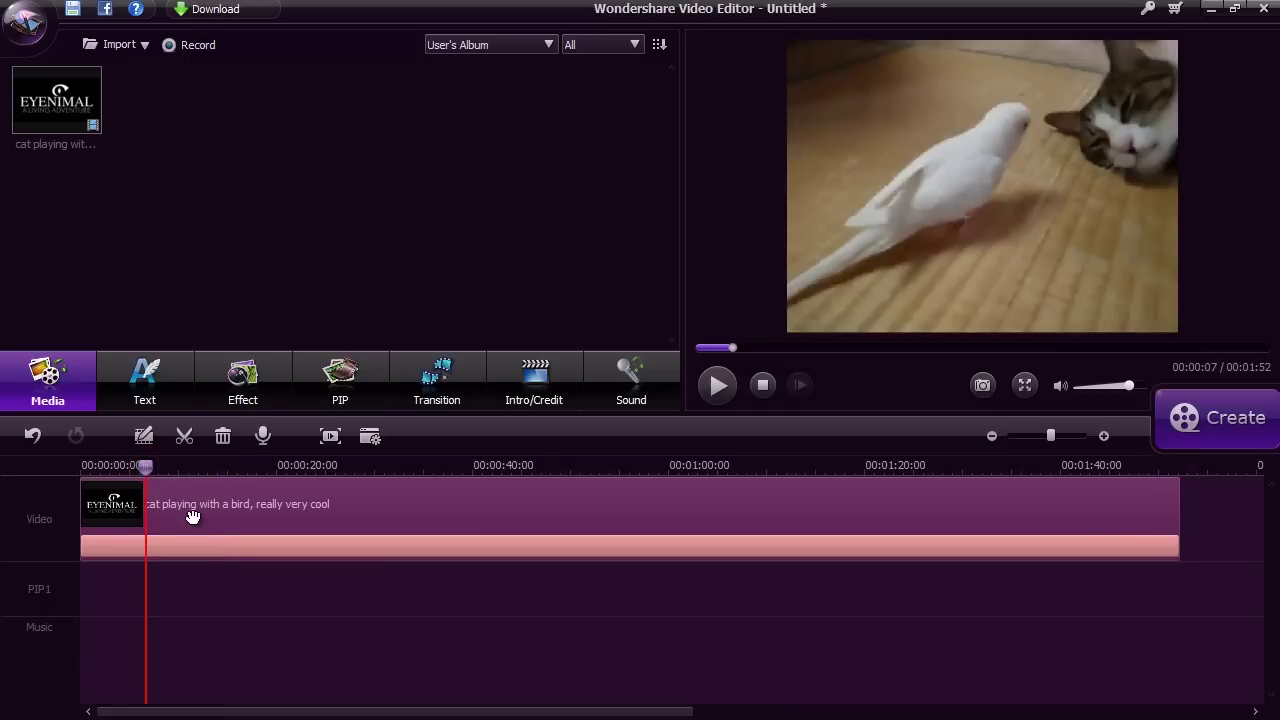
click(184, 437)
click(108, 528)
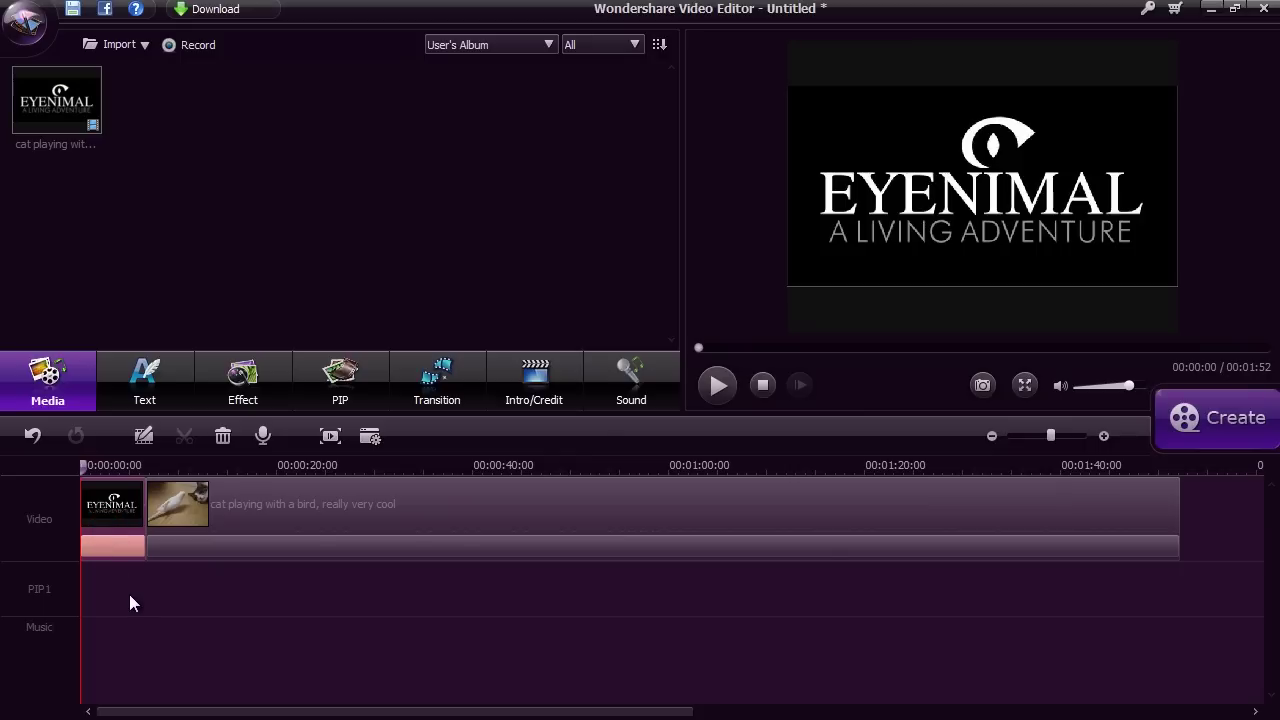
key(Delete)
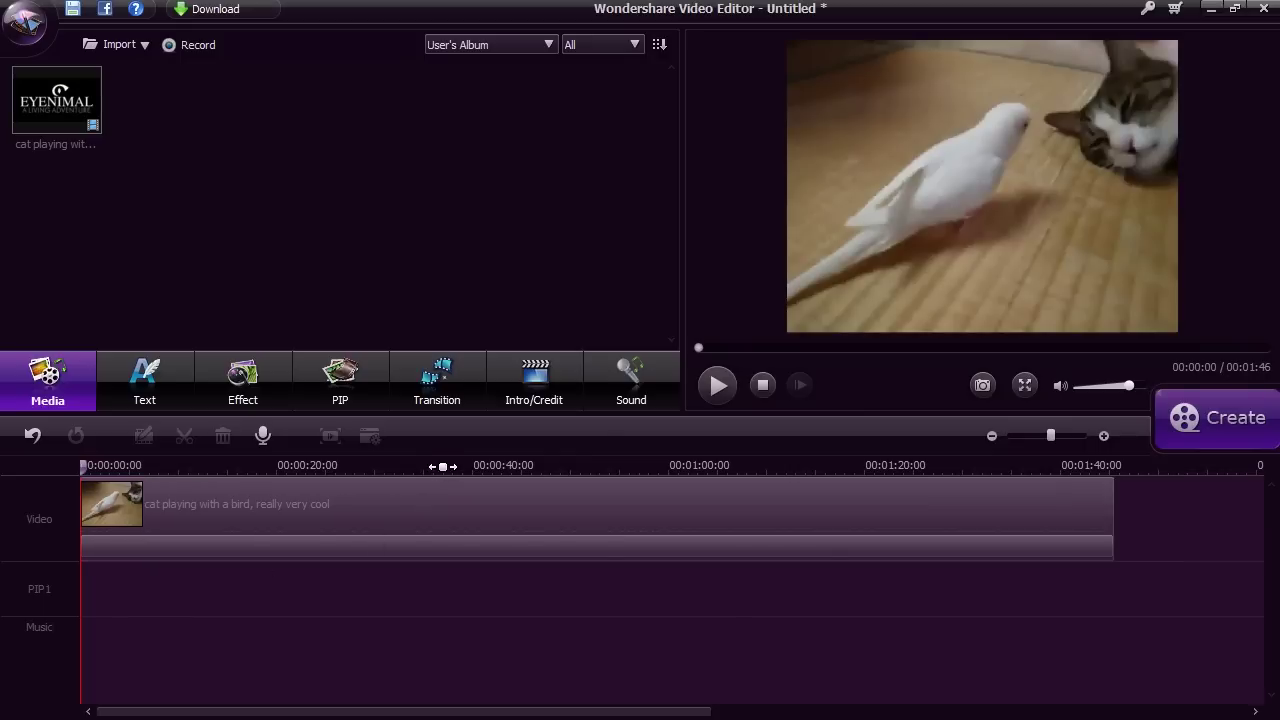
Step: Insert a freeze frame at 00:00:37, shorten it to about 2 seconds, and play to check
click(443, 466)
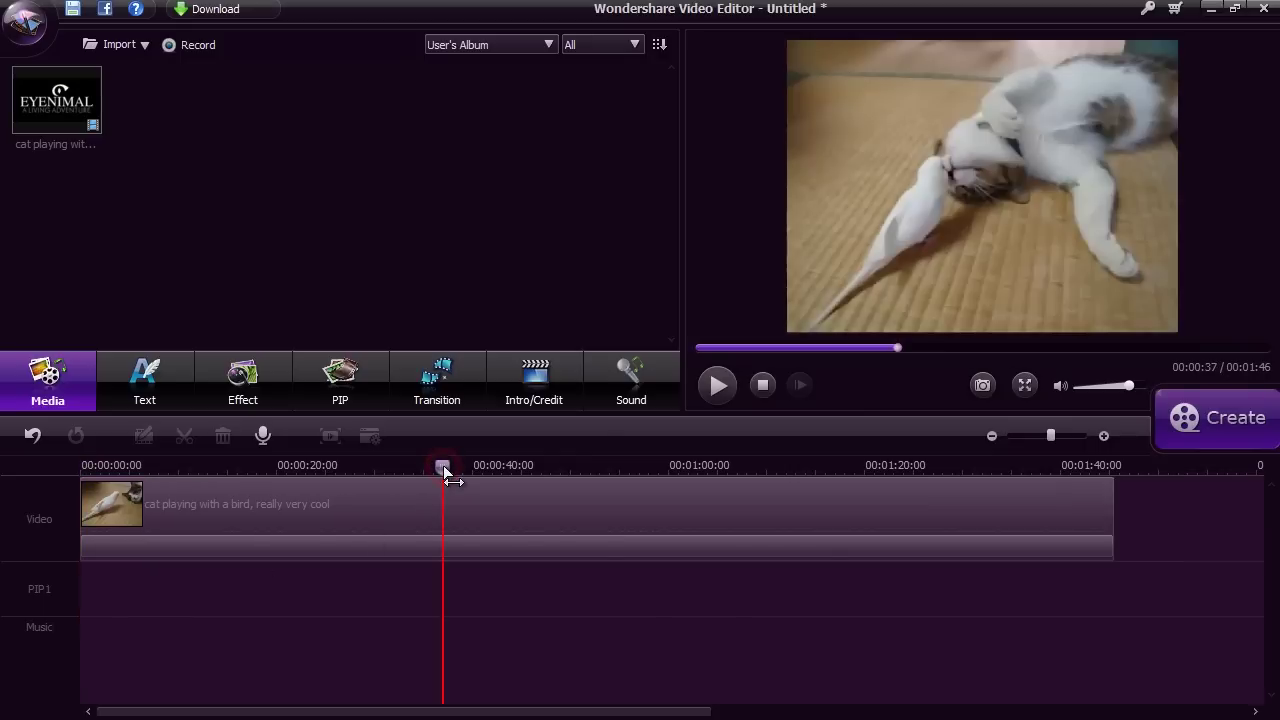
click(397, 503)
click(329, 437)
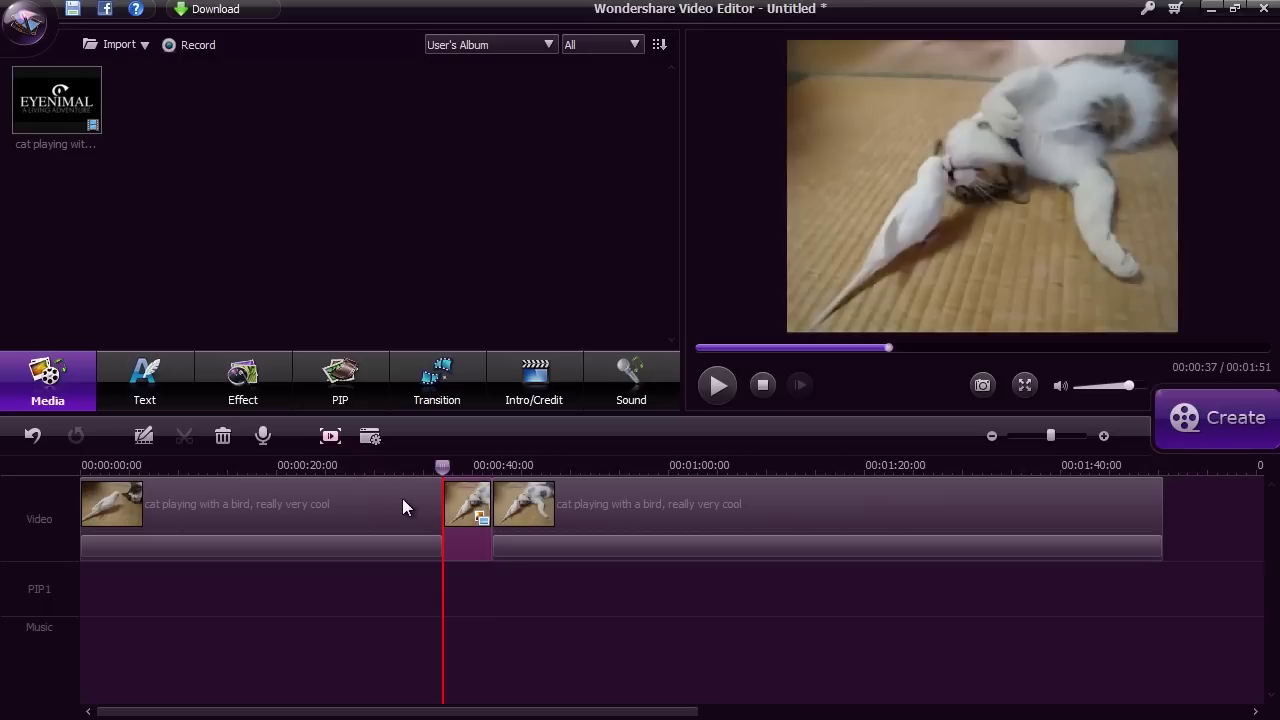
drag(446, 503, 475, 504)
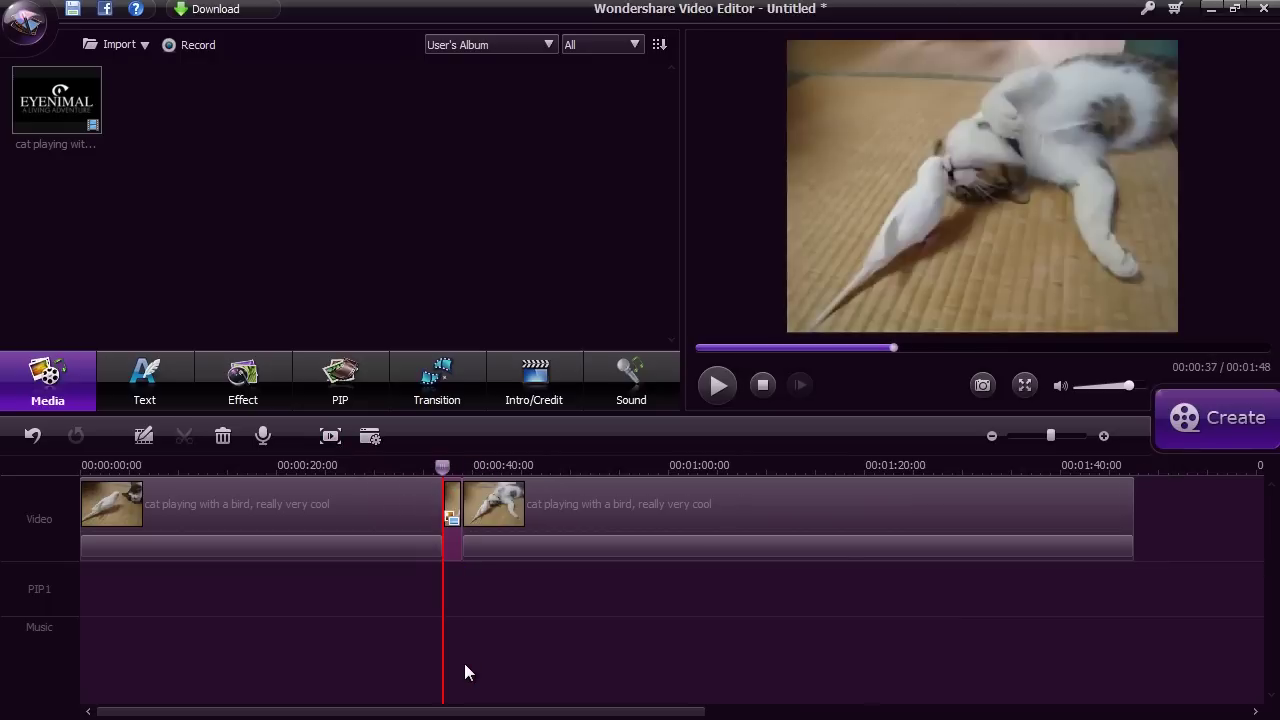
key(space)
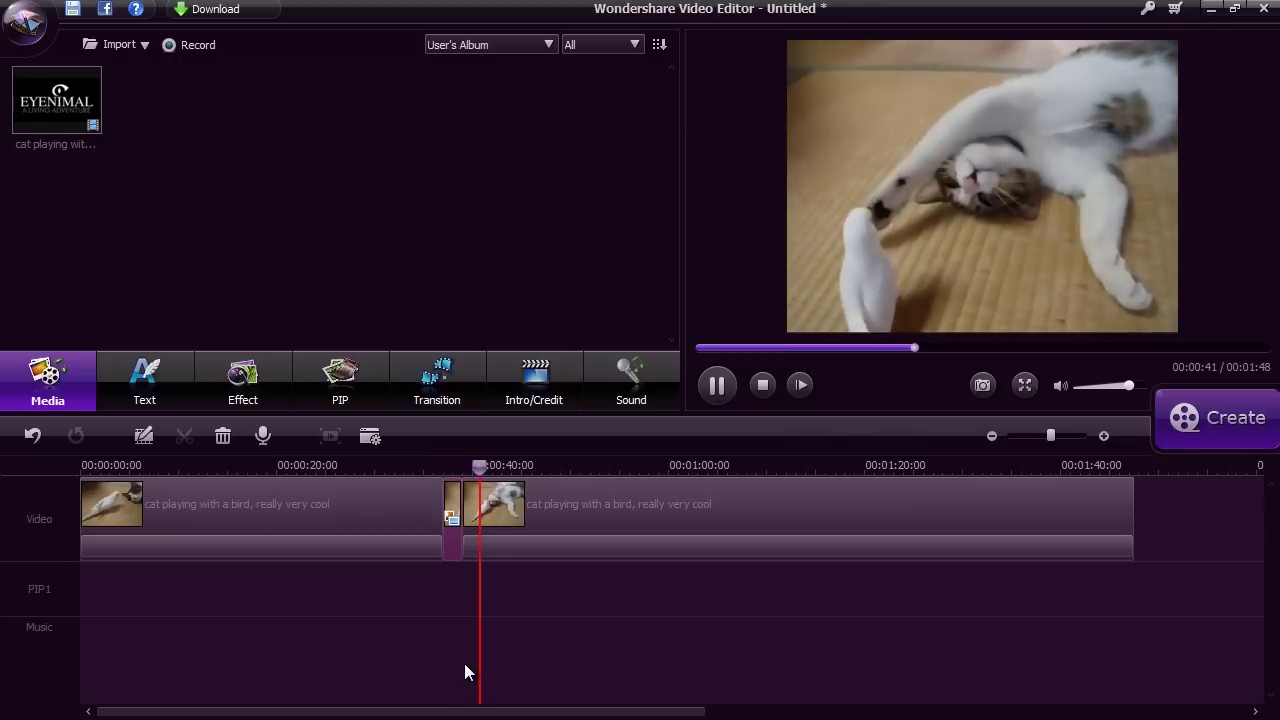
key(space)
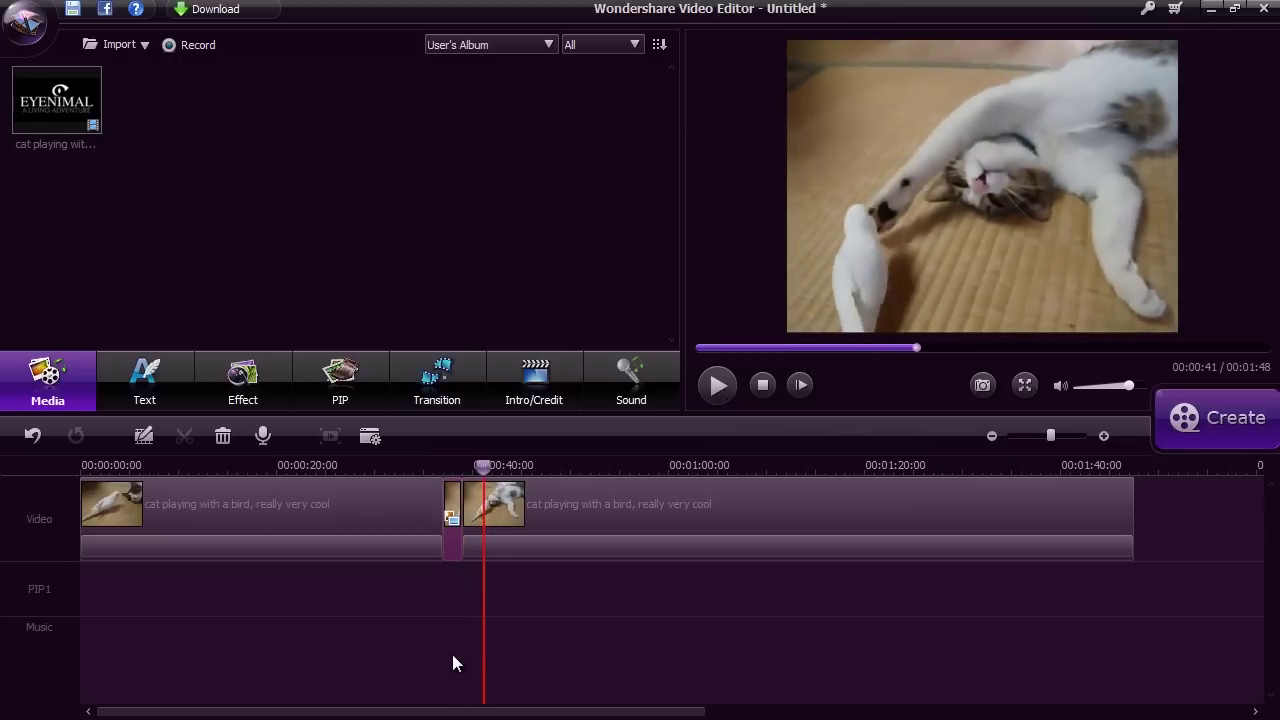
click(335, 466)
Step: Add a Rotate text title at 00:00:26 reading 'tweet tweet' and close the text editor
click(146, 388)
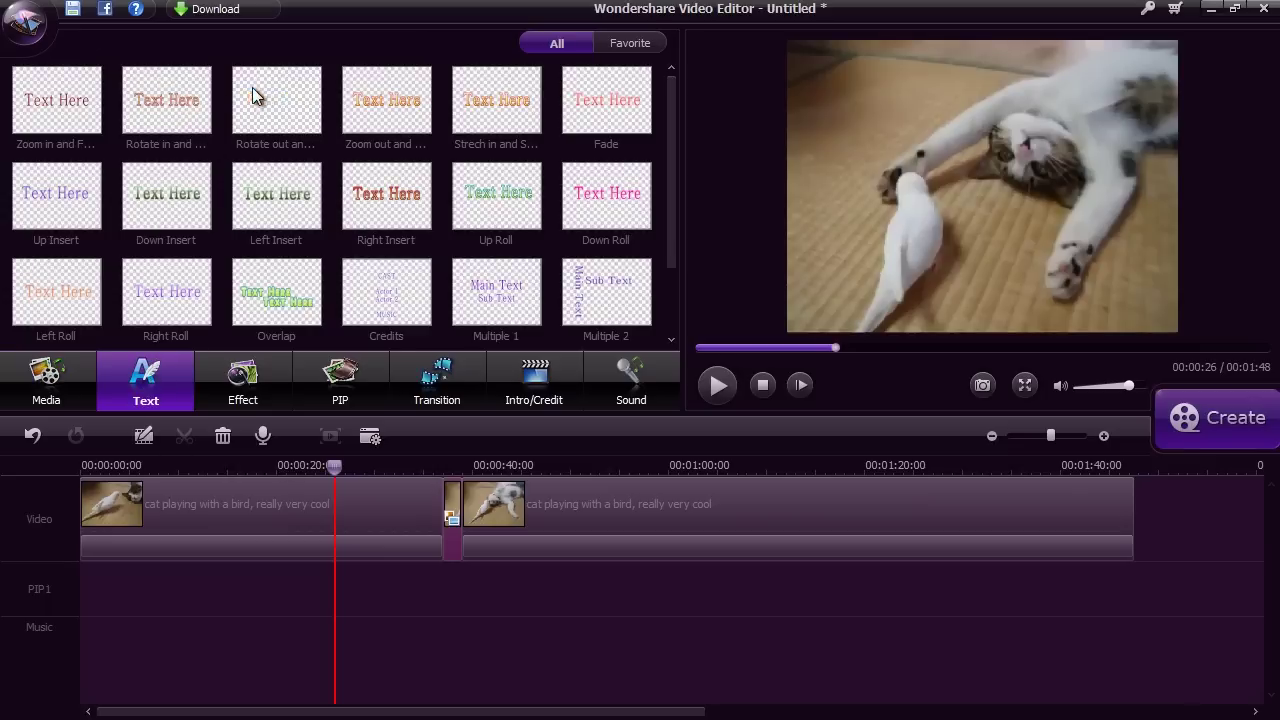
drag(265, 97, 351, 639)
double_click(352, 640)
drag(100, 70, 8, 72)
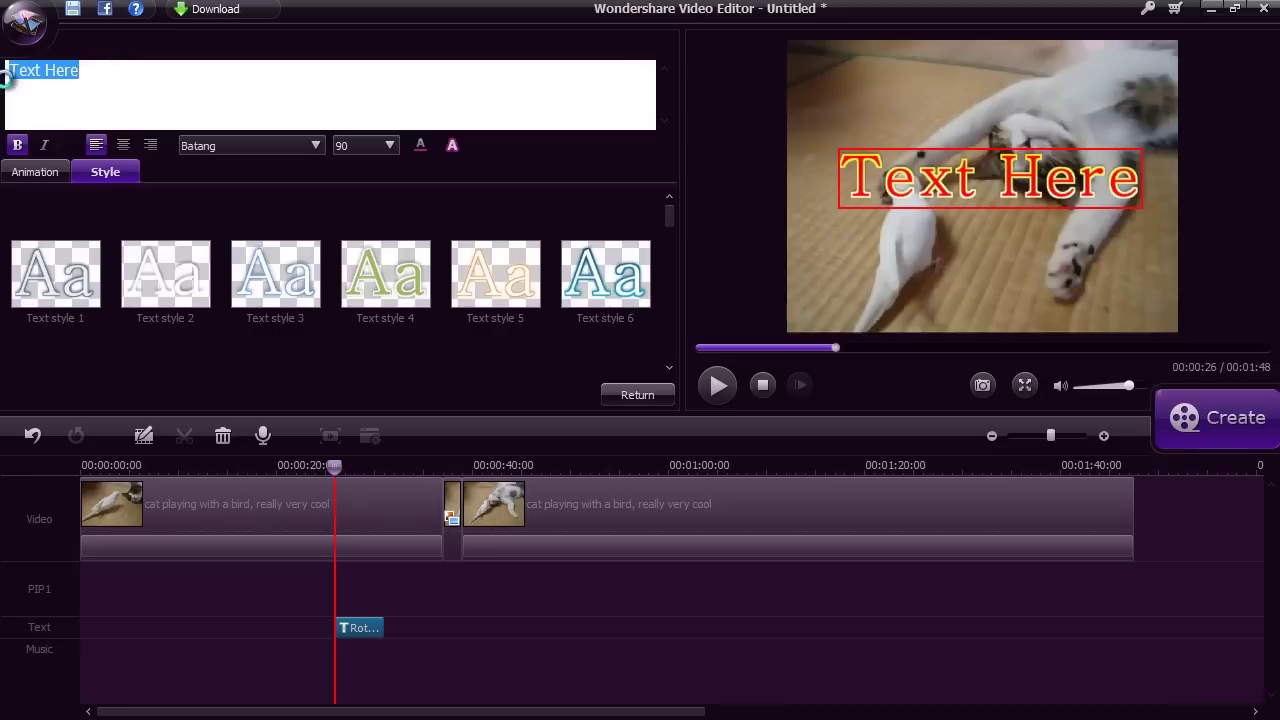
text(tweet tweet)
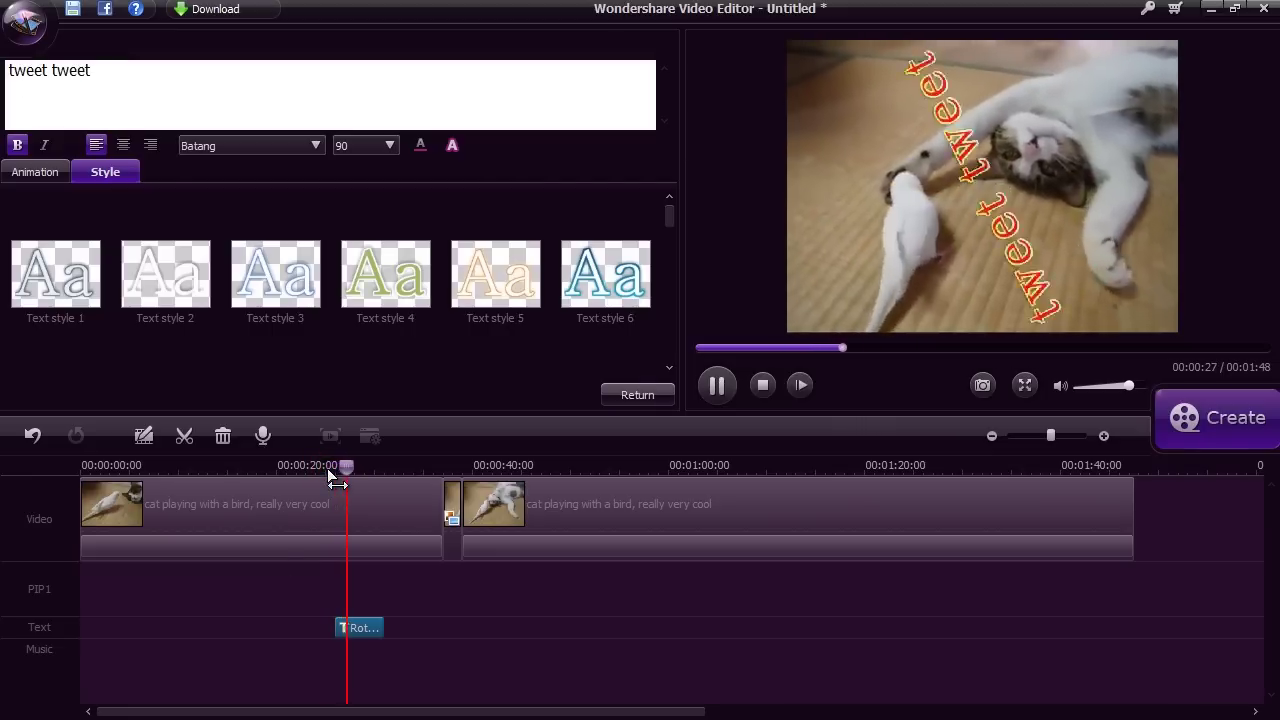
click(441, 628)
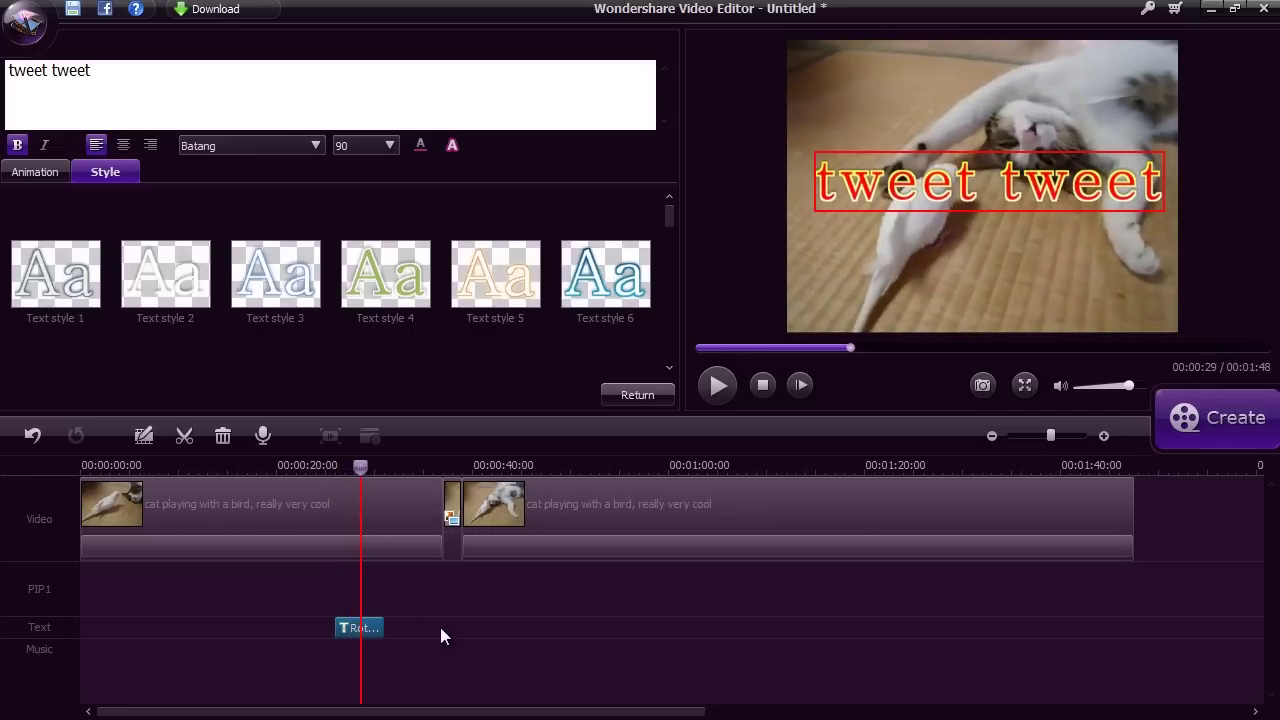
click(607, 466)
click(637, 394)
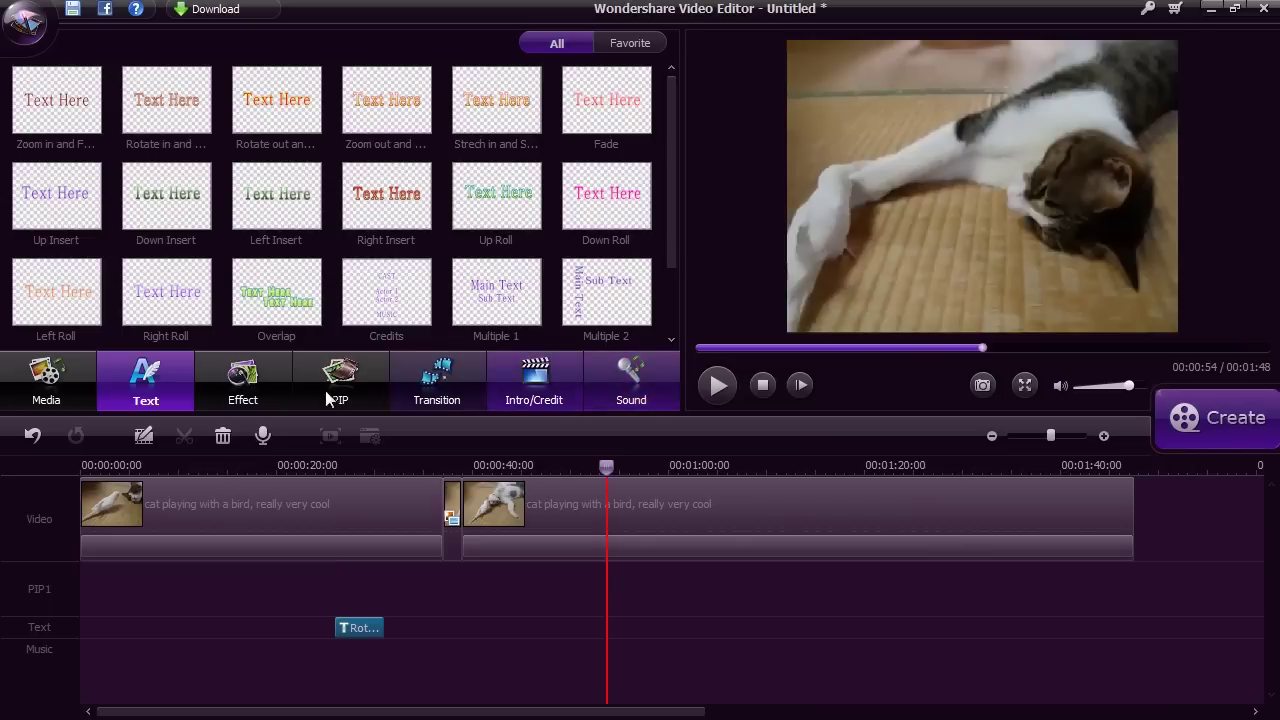
Step: Preview BWFilter, Hot and Partical 1 effects, then place Partical 1 at 00:00:54
click(258, 375)
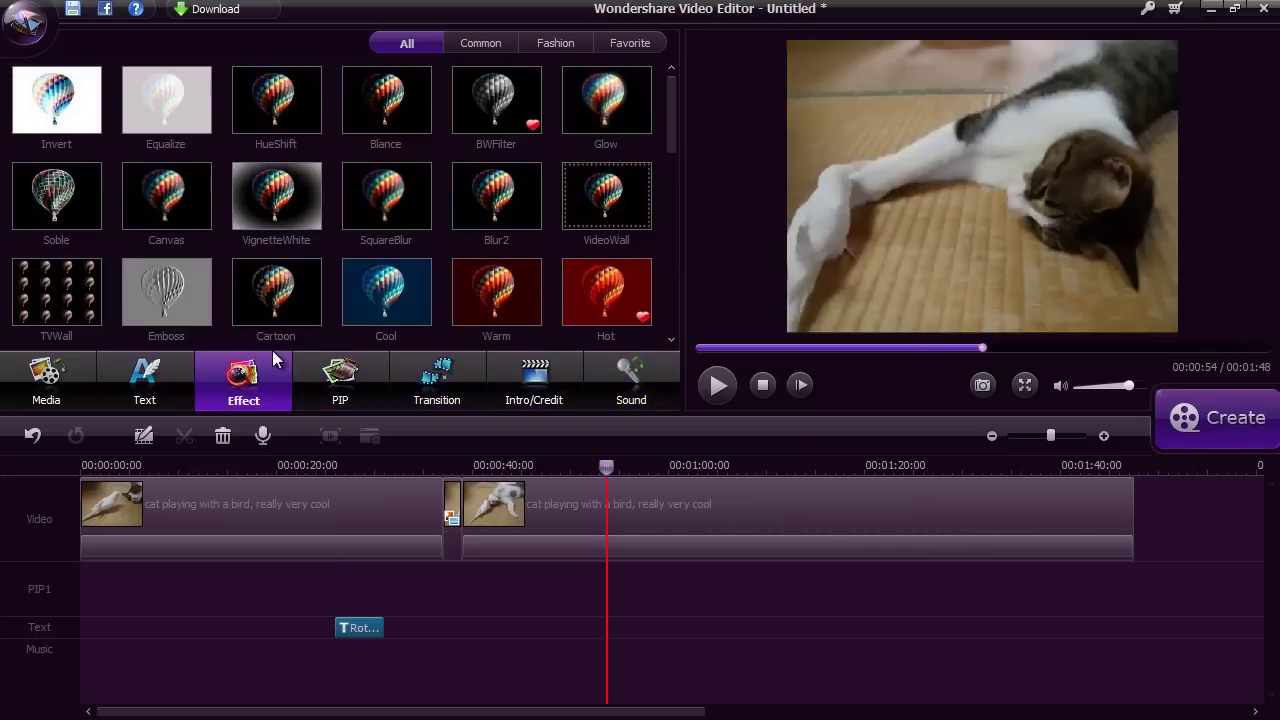
click(492, 100)
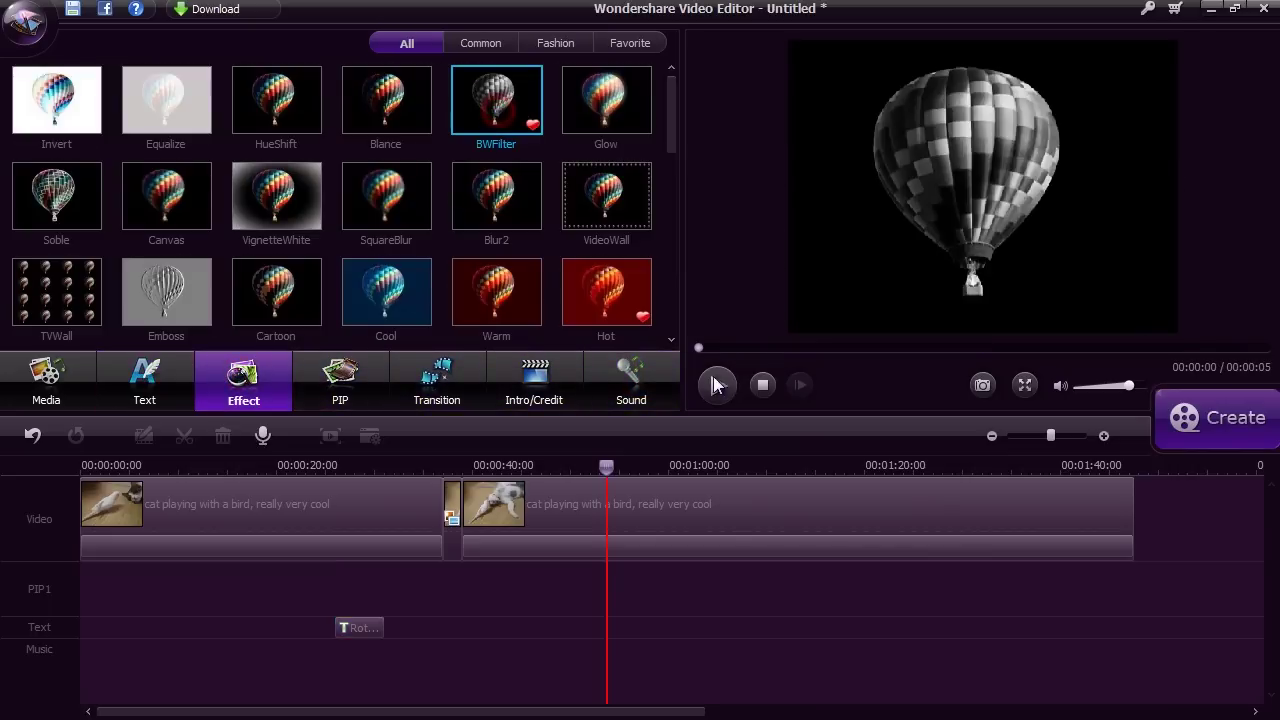
click(614, 298)
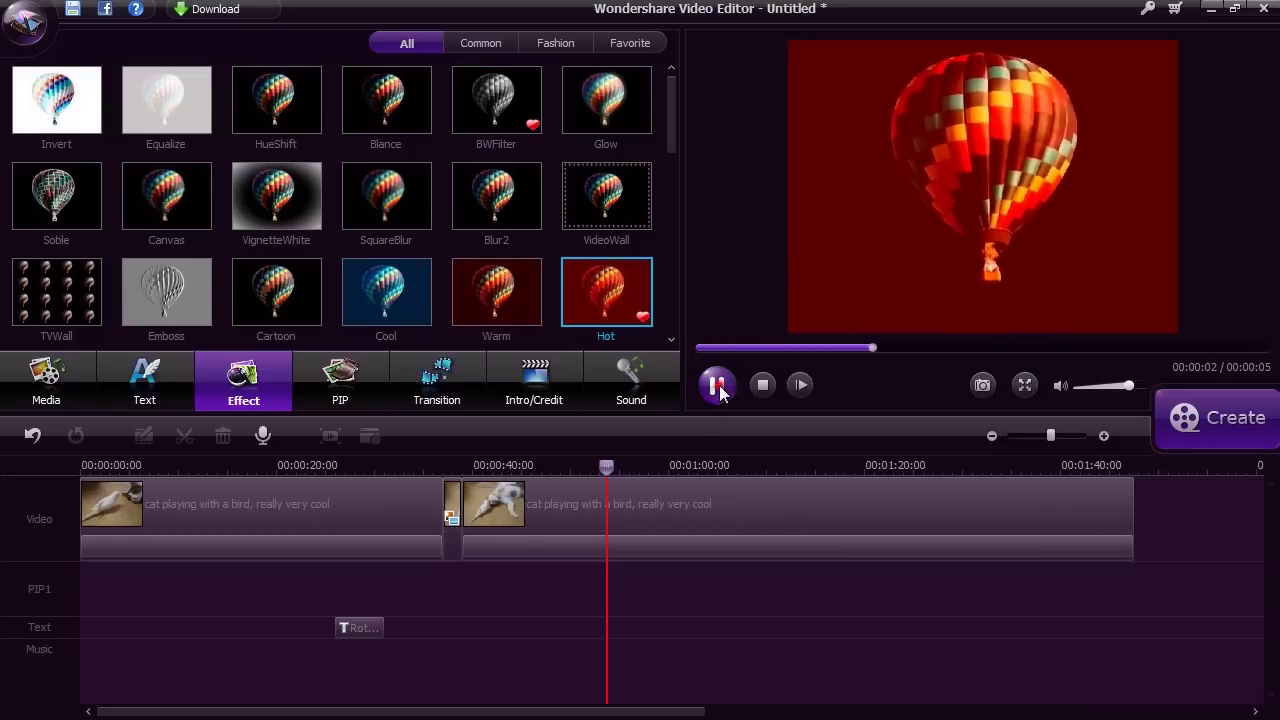
click(717, 385)
drag(671, 143, 670, 343)
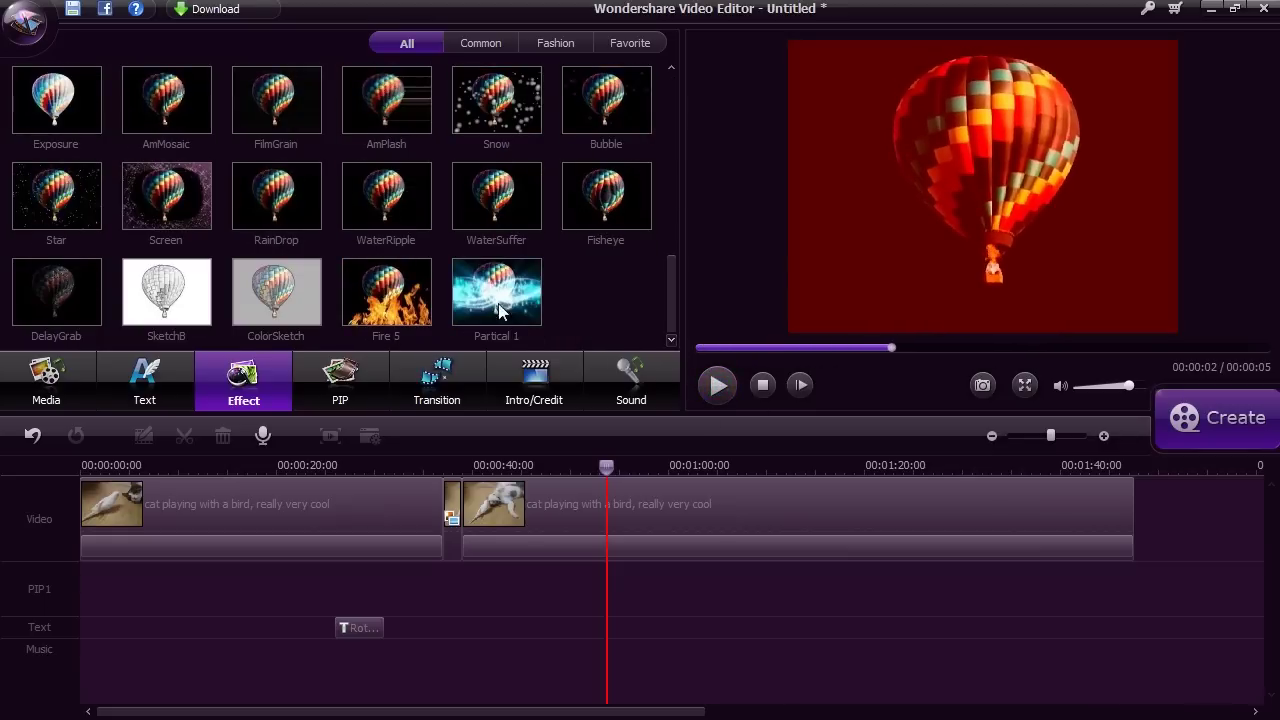
click(717, 385)
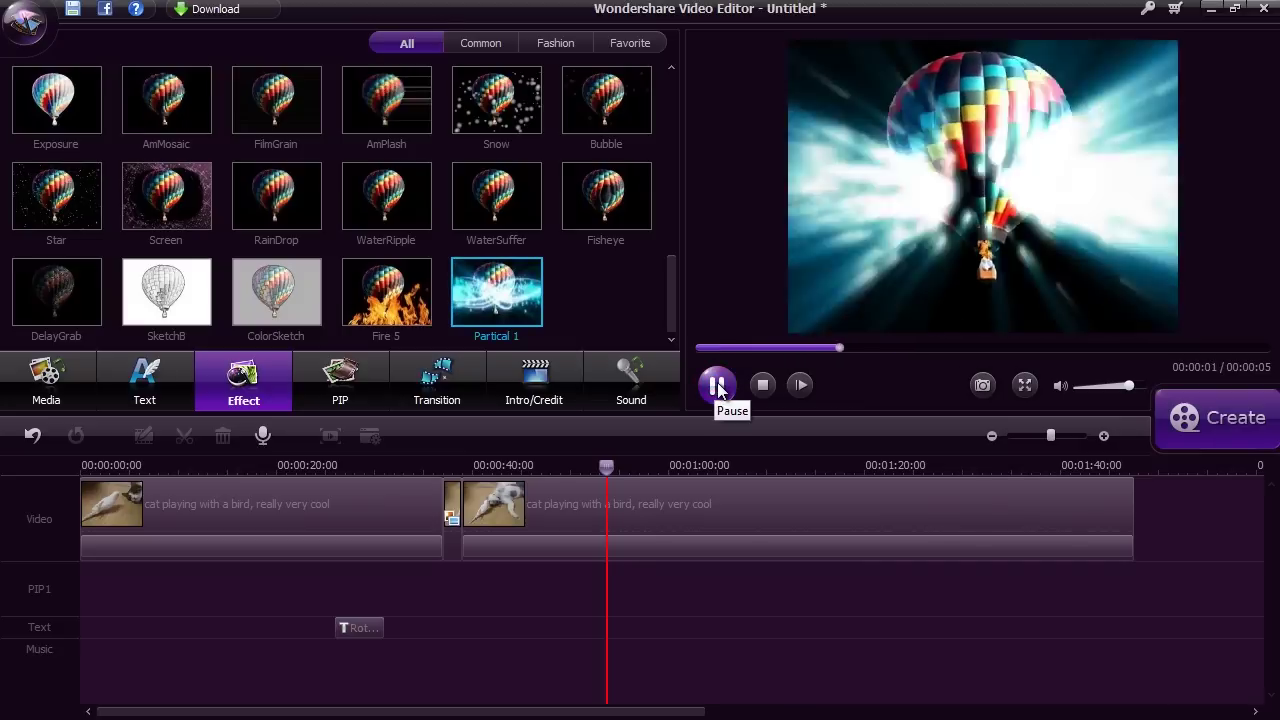
click(717, 385)
drag(541, 360, 614, 572)
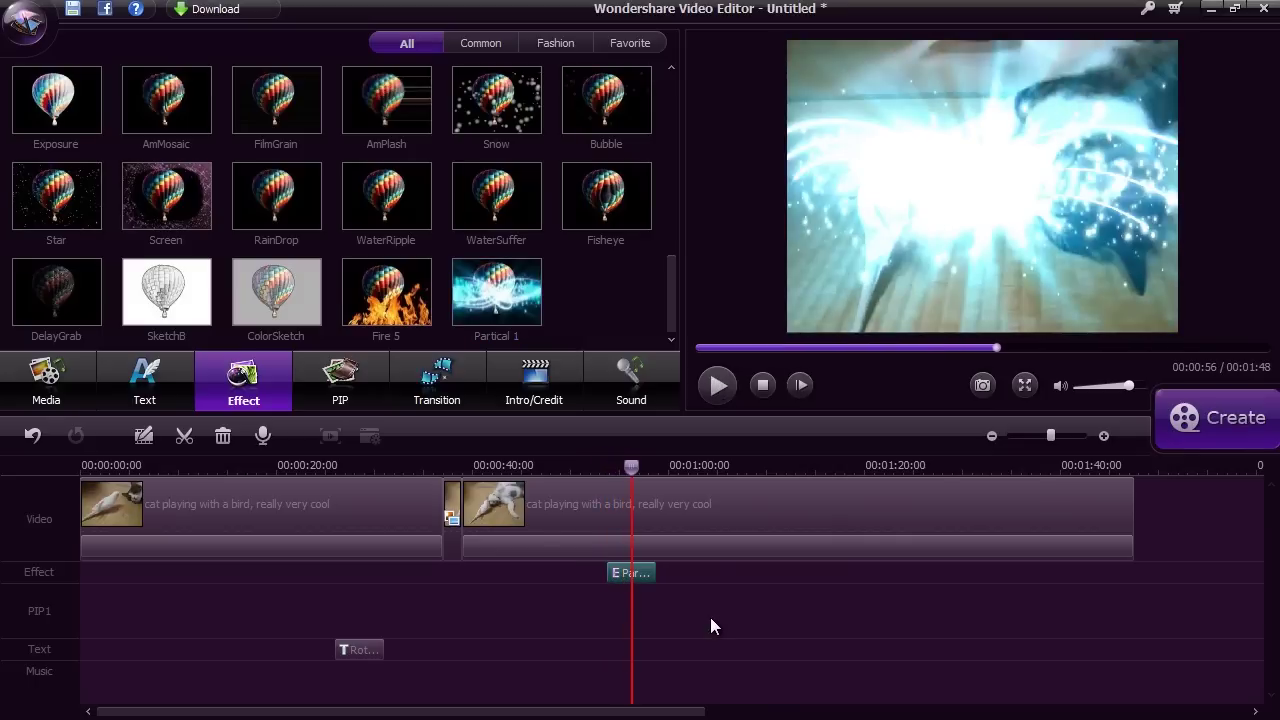
Step: Split the second cat clip at 00:01:14
click(800, 470)
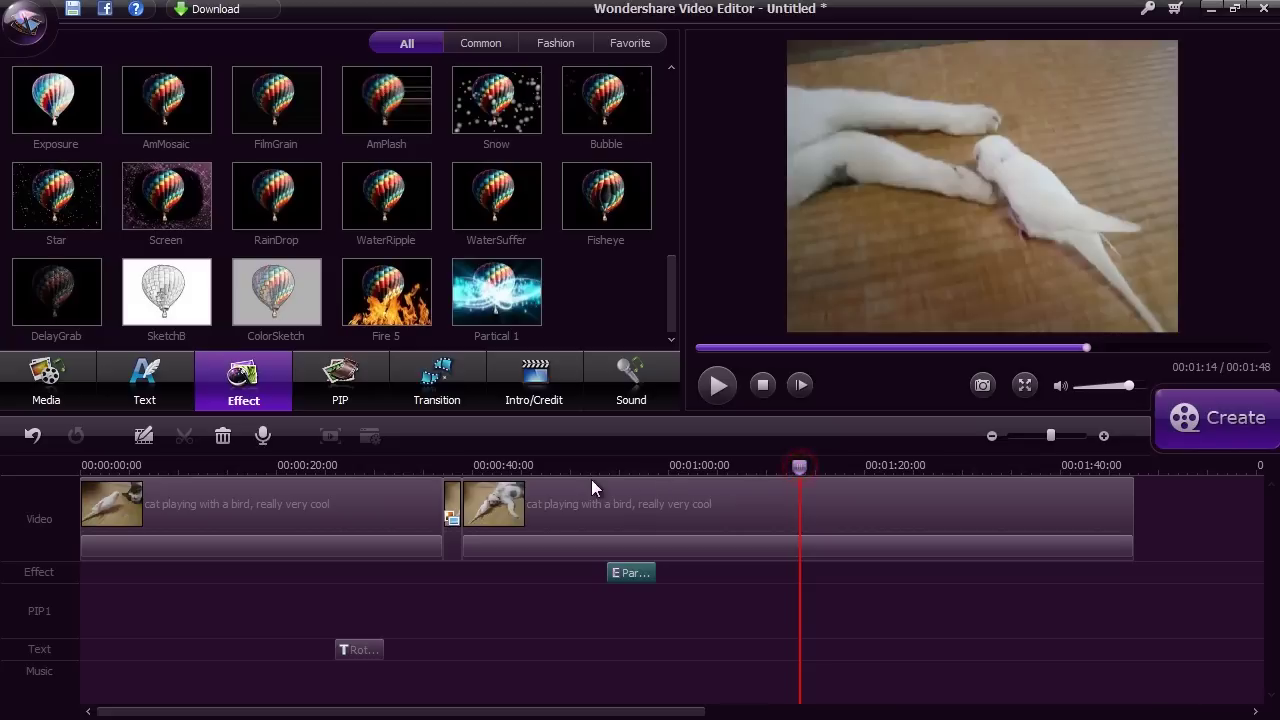
click(634, 507)
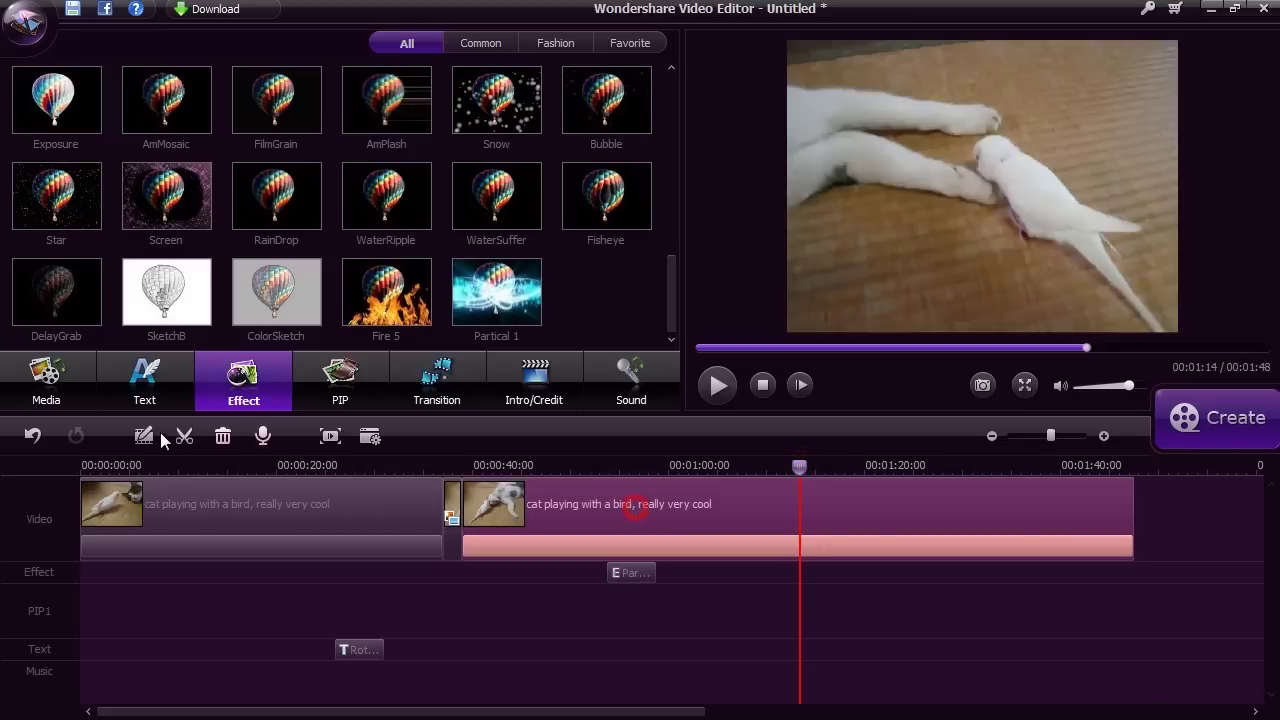
click(449, 374)
key(ctrl+b)
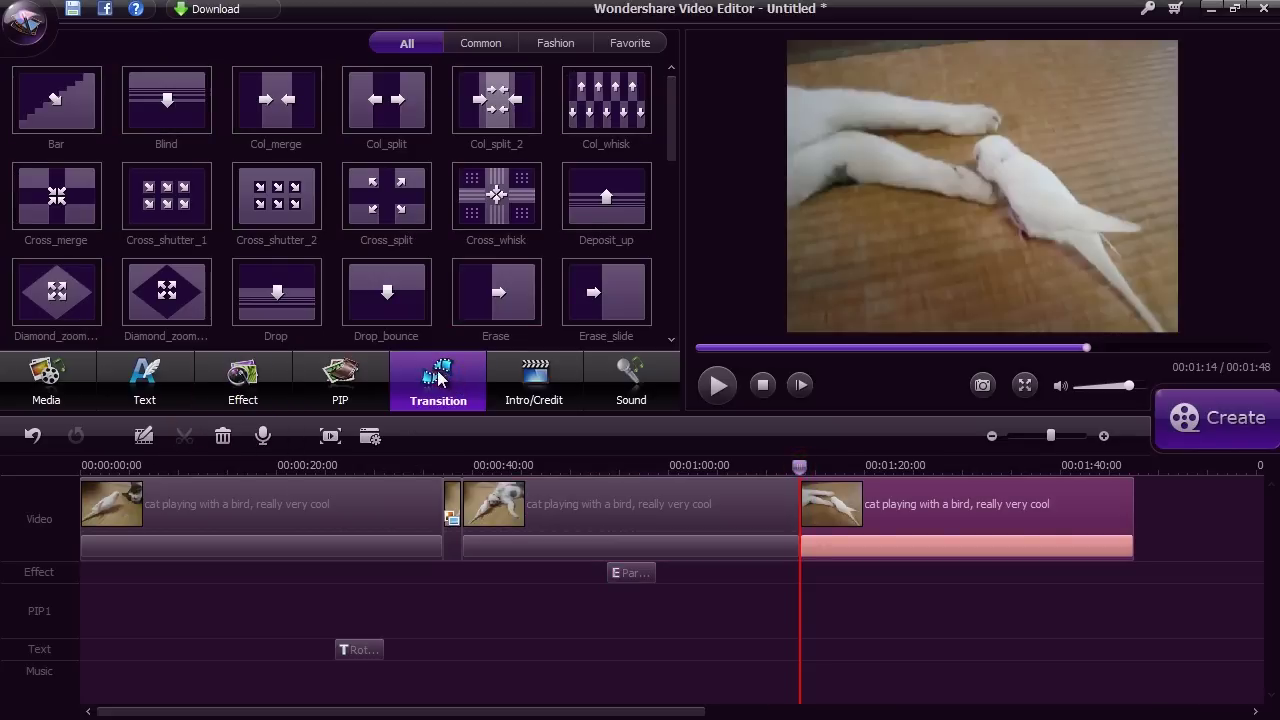
Step: Preview Col_whisk and Cross_whisk, drop a transition between the pieces, and play across it
click(595, 88)
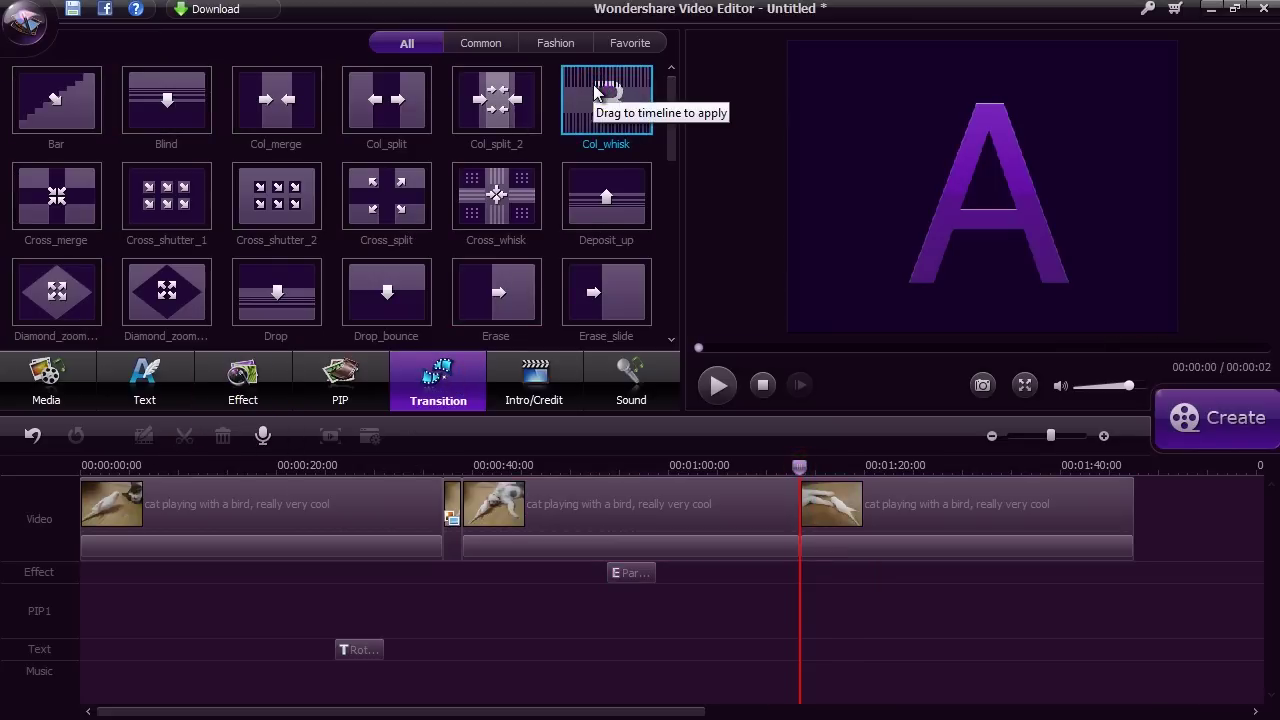
click(497, 196)
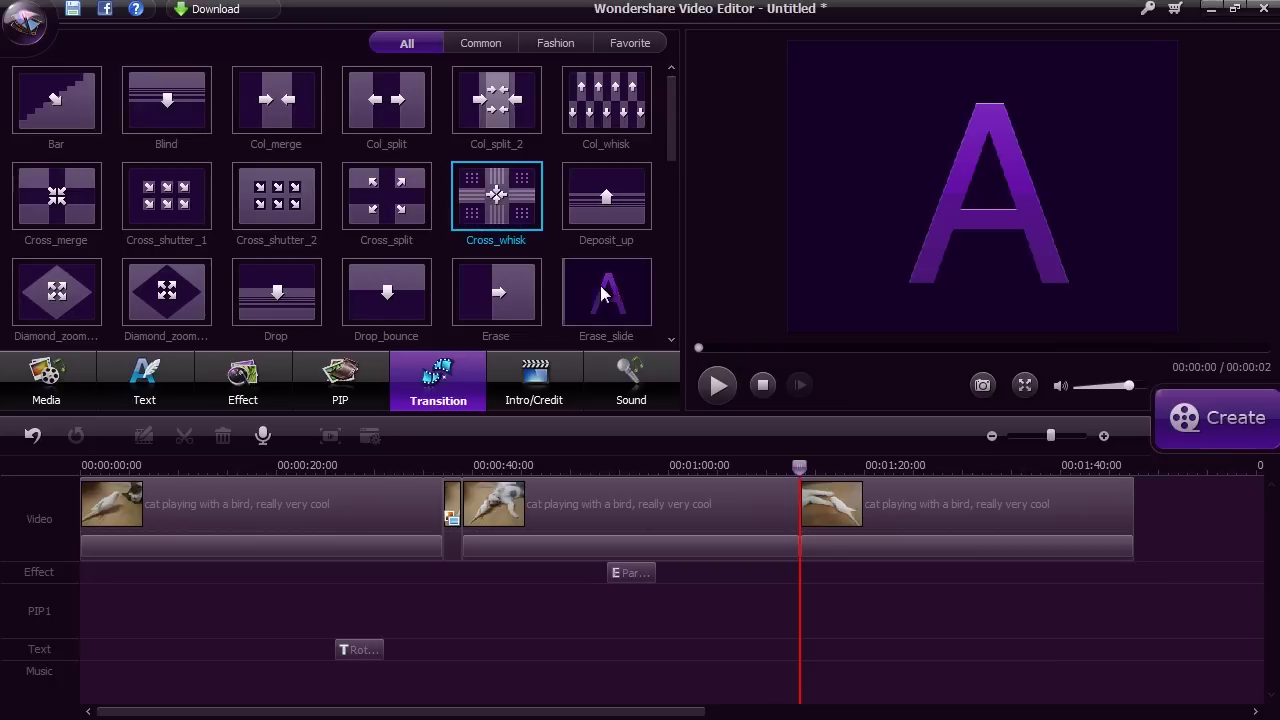
click(718, 384)
click(611, 98)
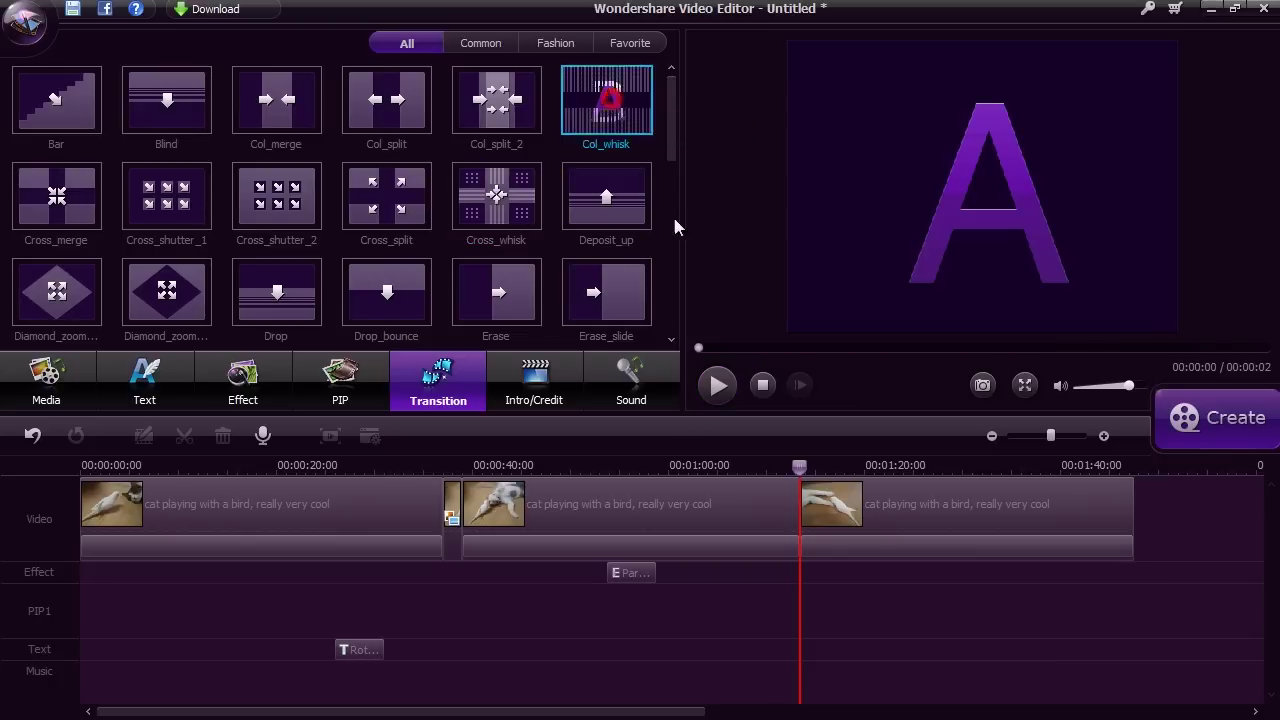
click(718, 384)
drag(675, 110, 775, 524)
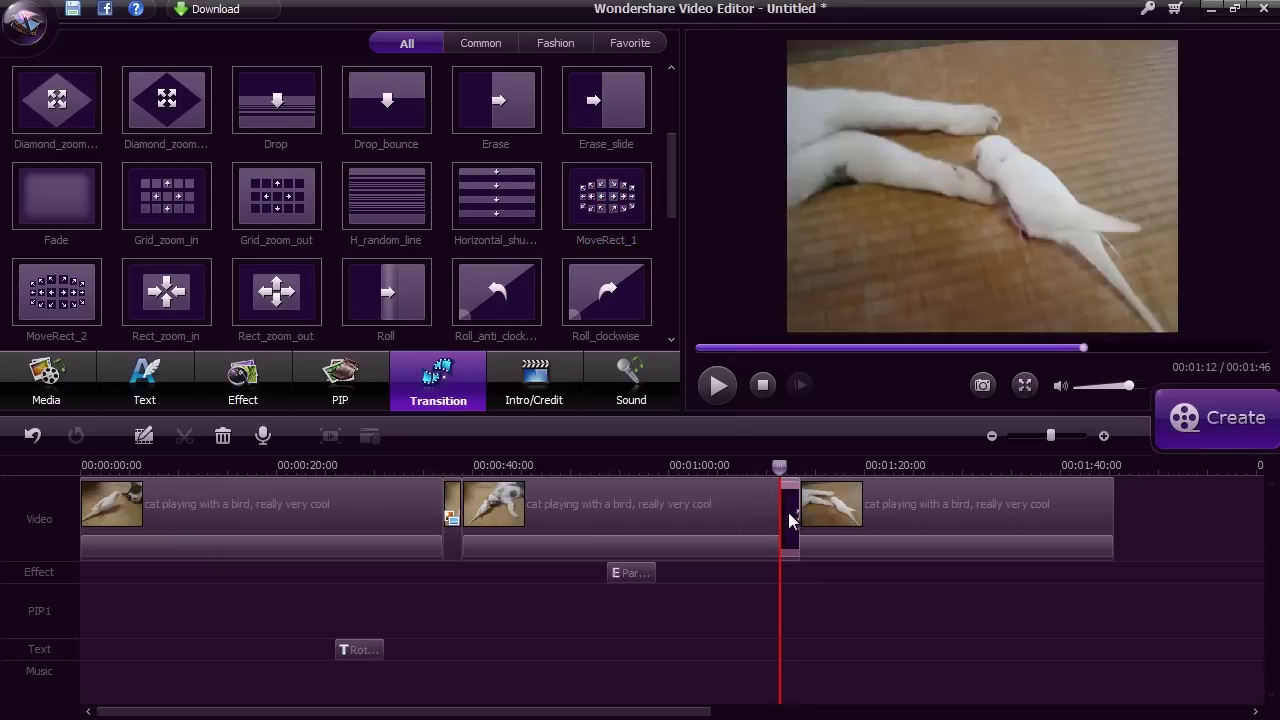
key(space)
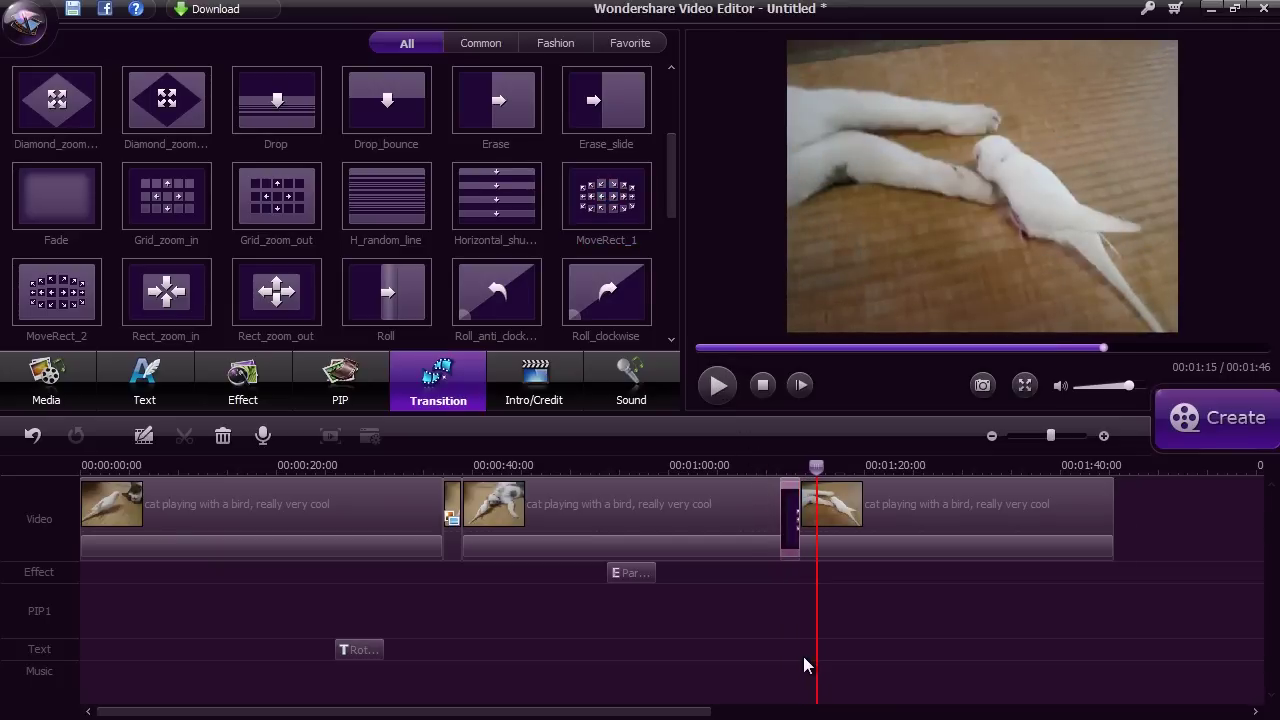
click(106, 465)
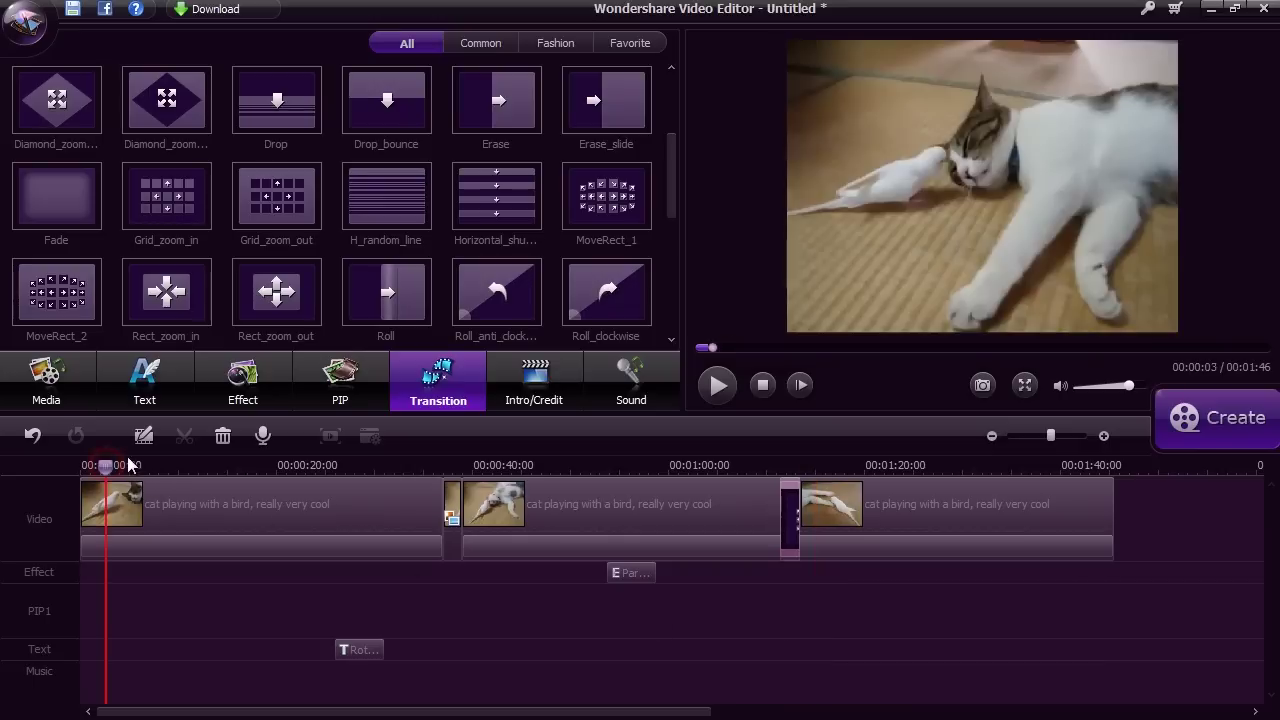
Step: Add the Bright intro at the start, retitle it 'Cat and Bird' / 'Playing', and preview it
click(529, 383)
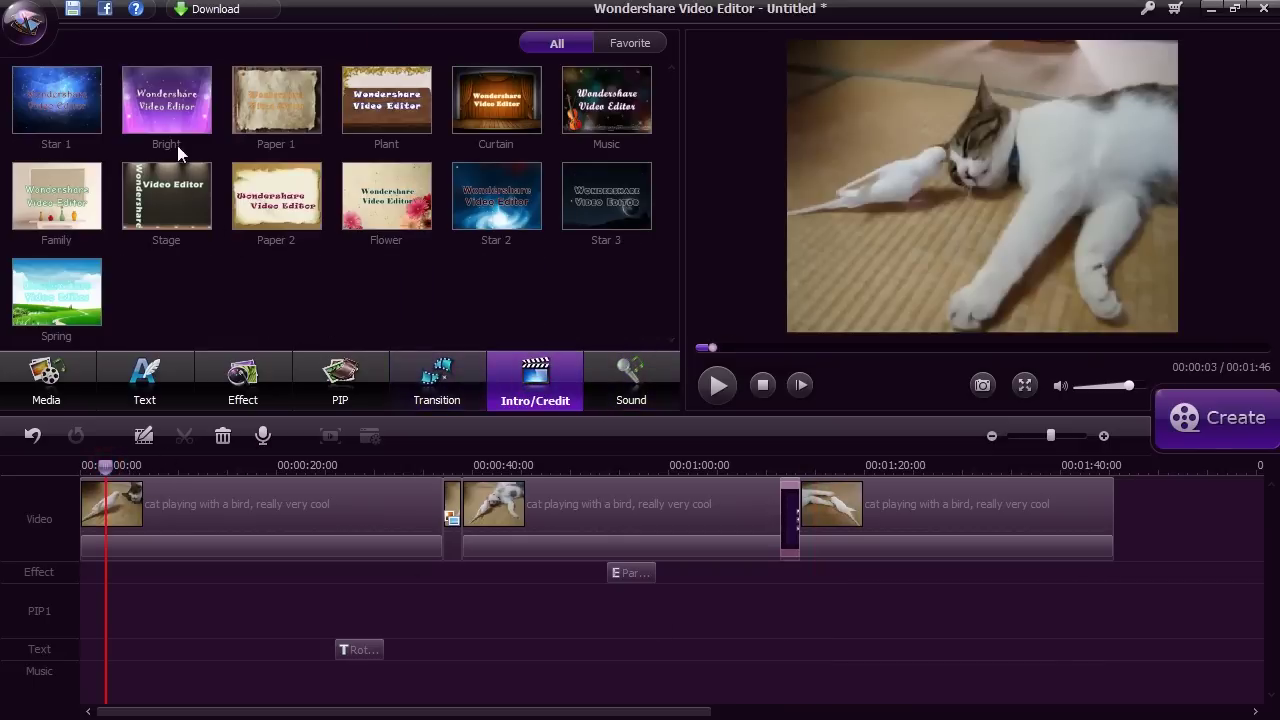
drag(158, 116, 95, 567)
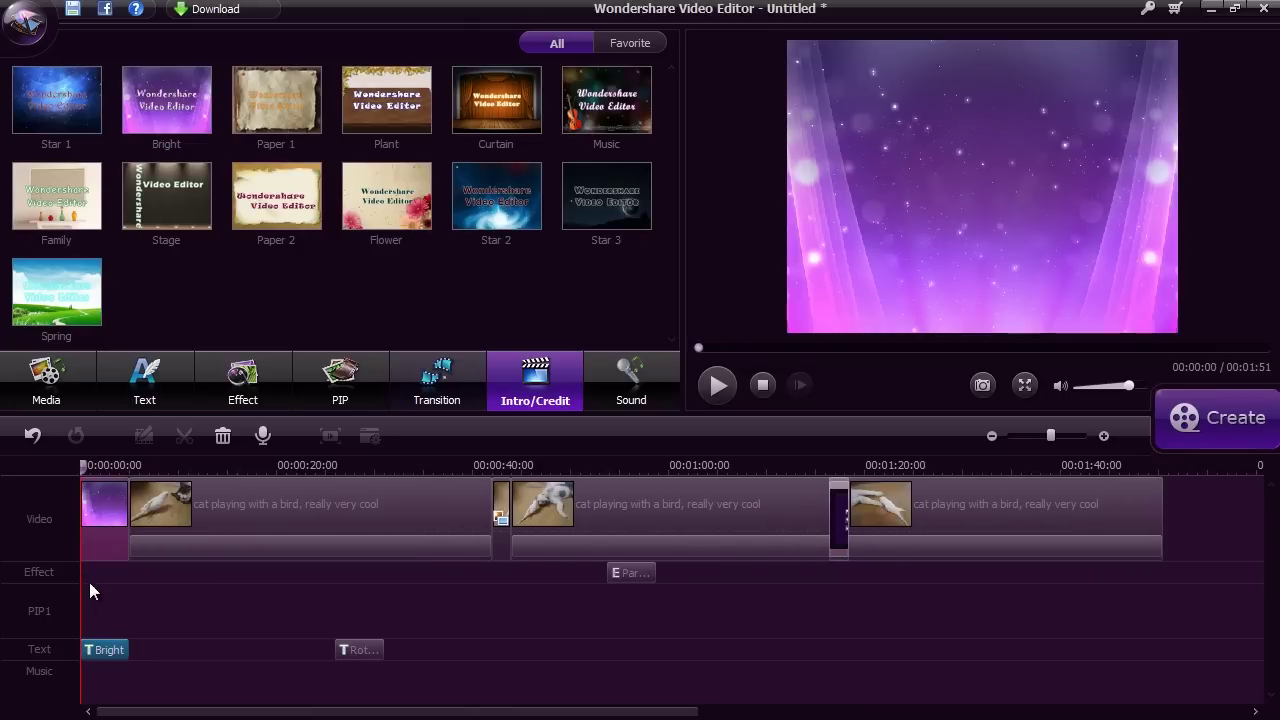
click(104, 651)
double_click(104, 651)
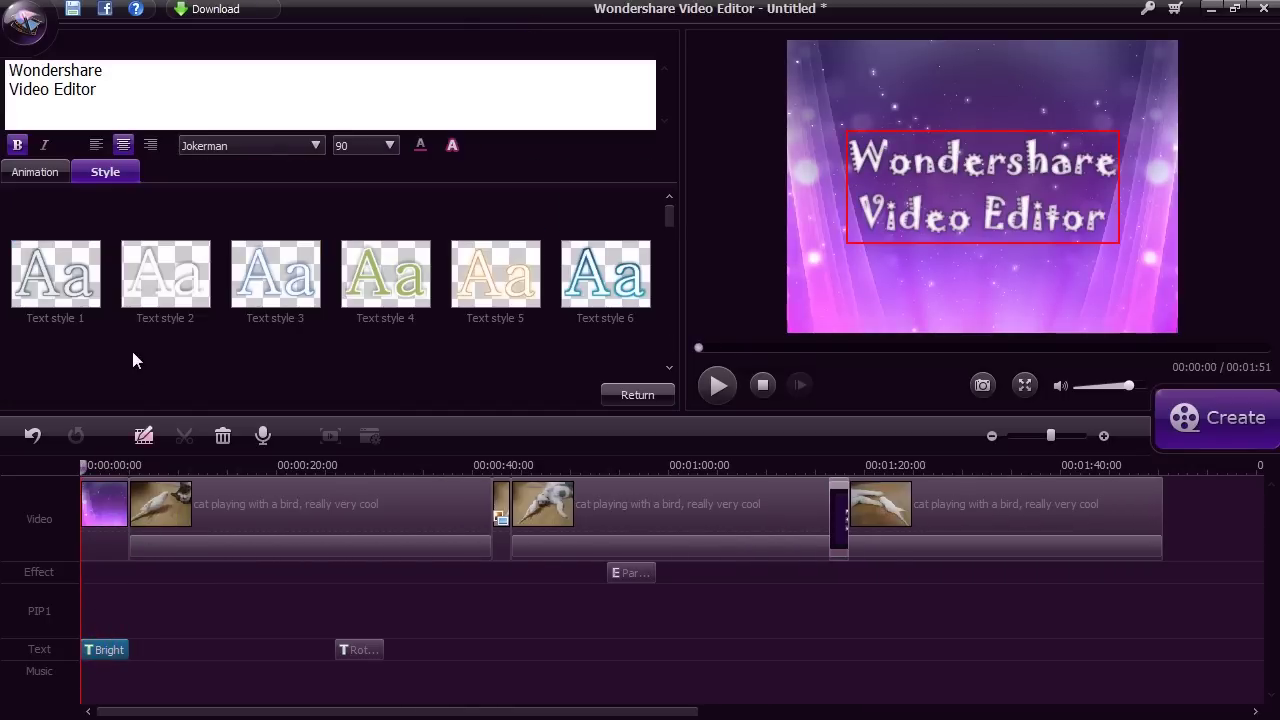
click(125, 91)
key(ctrl+a)
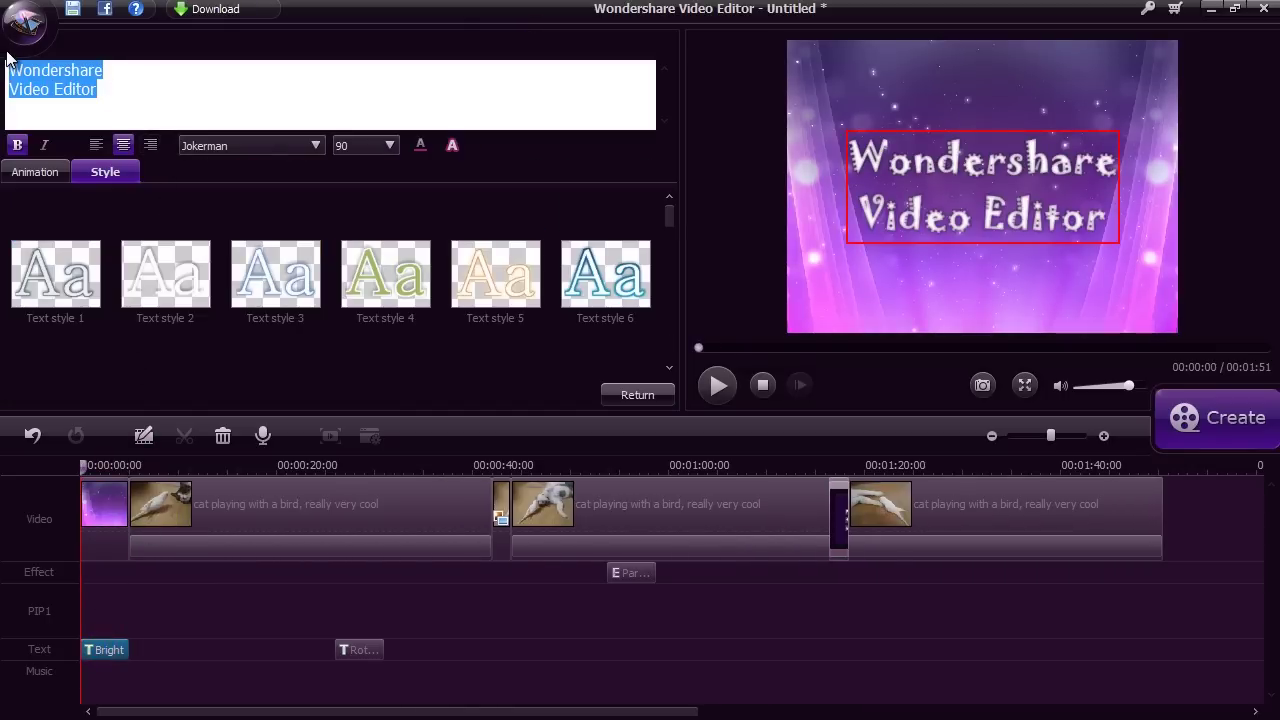
text(Cat and Bird)
key(Return)
text(Playing)
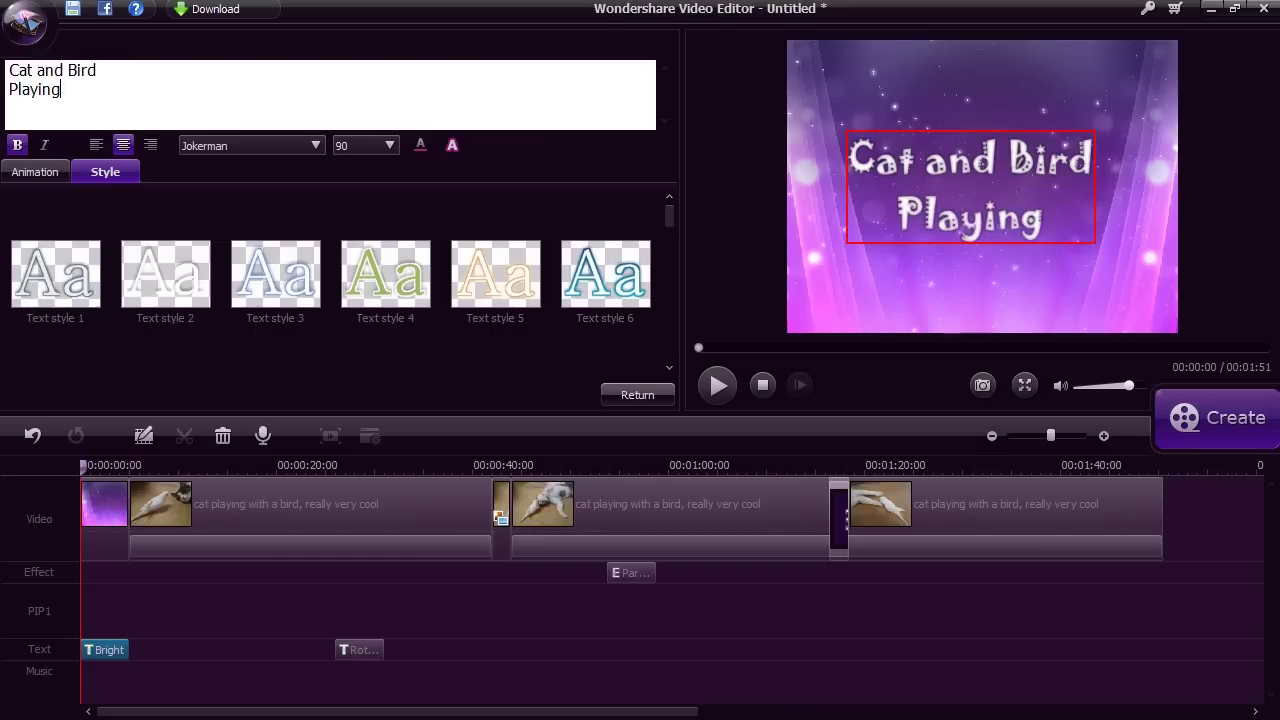
click(638, 396)
key(space)
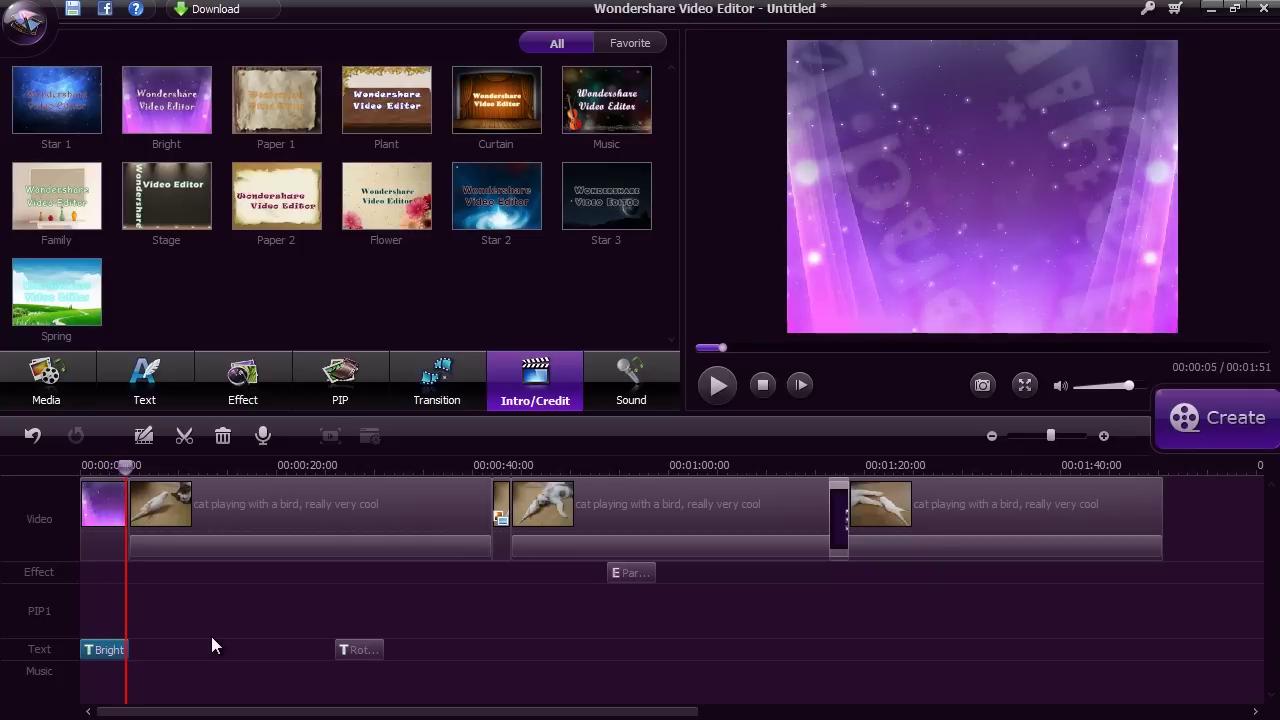
Step: Audition the Alarm and Bell Tower sounds, then place the Drum sound at 00:00:35
click(640, 378)
click(88, 98)
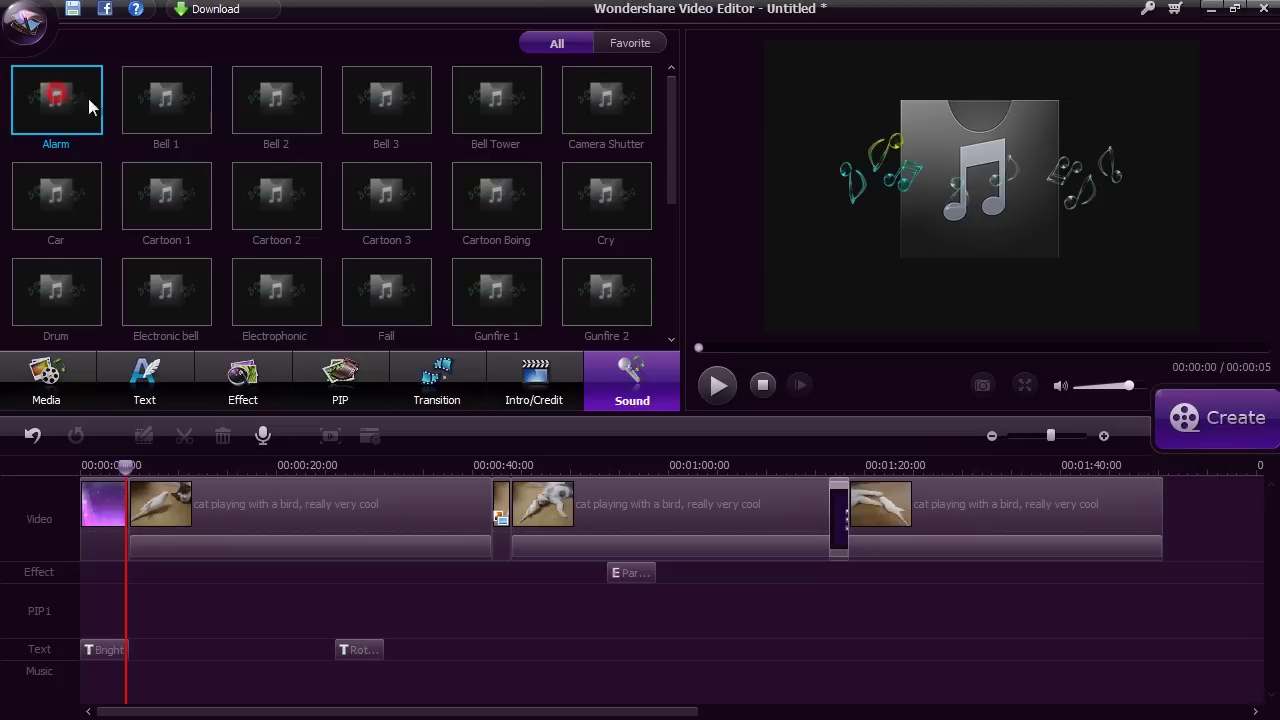
click(717, 385)
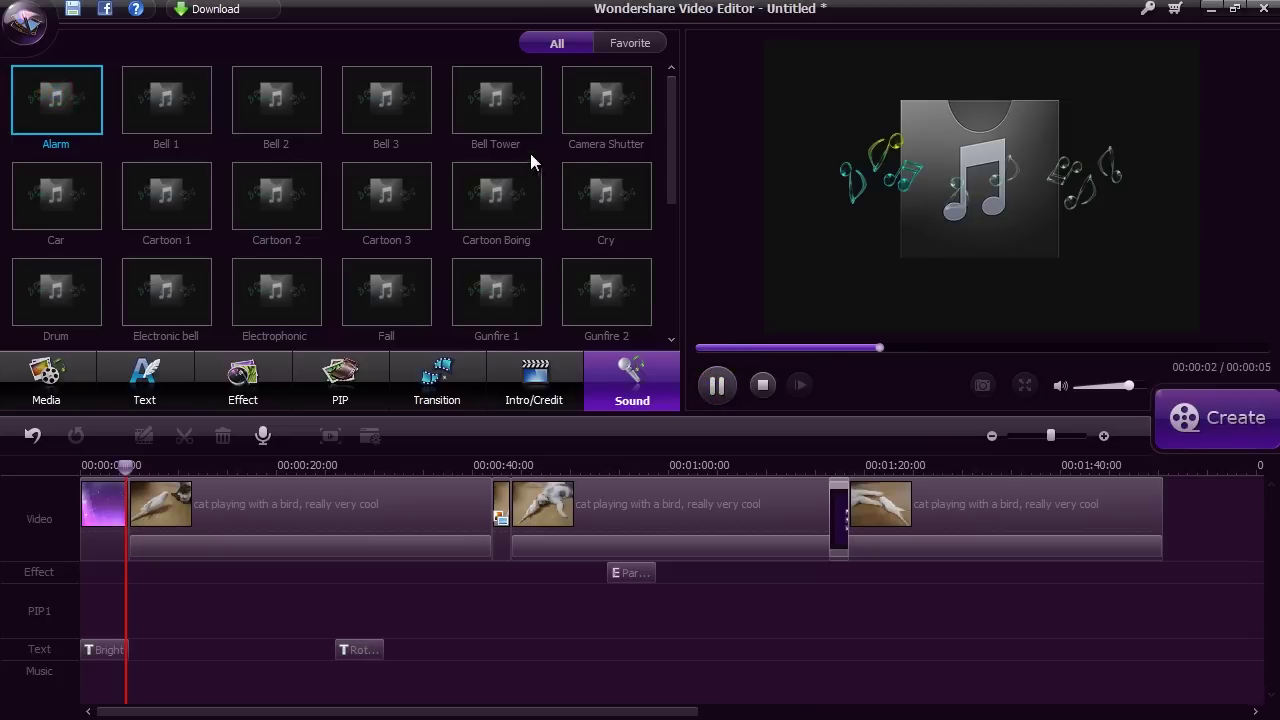
click(511, 113)
click(716, 385)
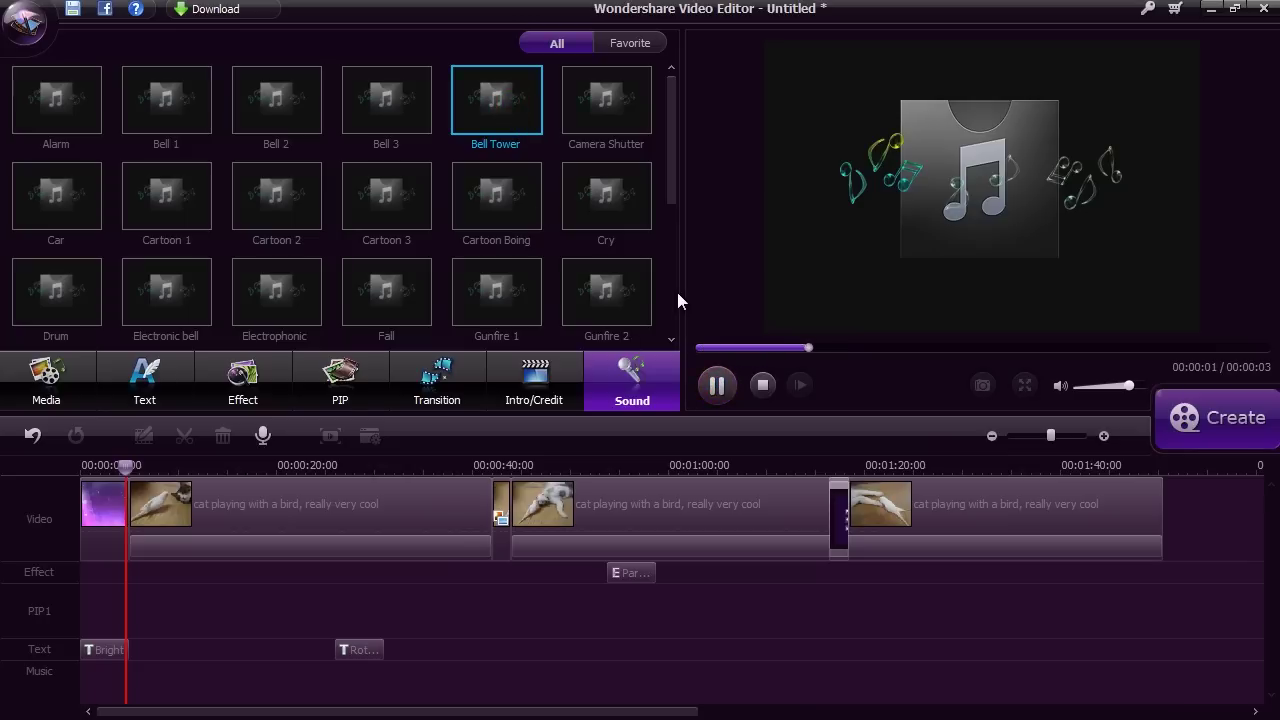
click(60, 294)
drag(58, 292, 424, 522)
Step: Play the video through the drum sound up to about 00:00:40
key(space)
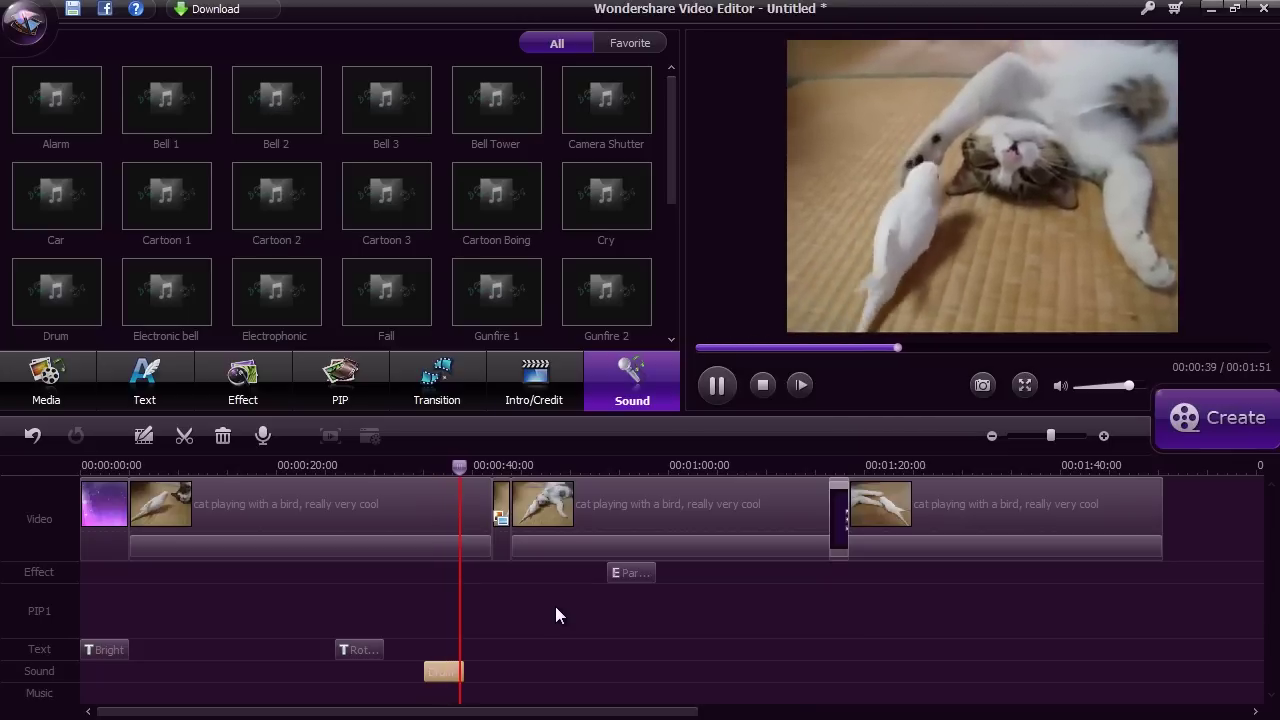
key(space)
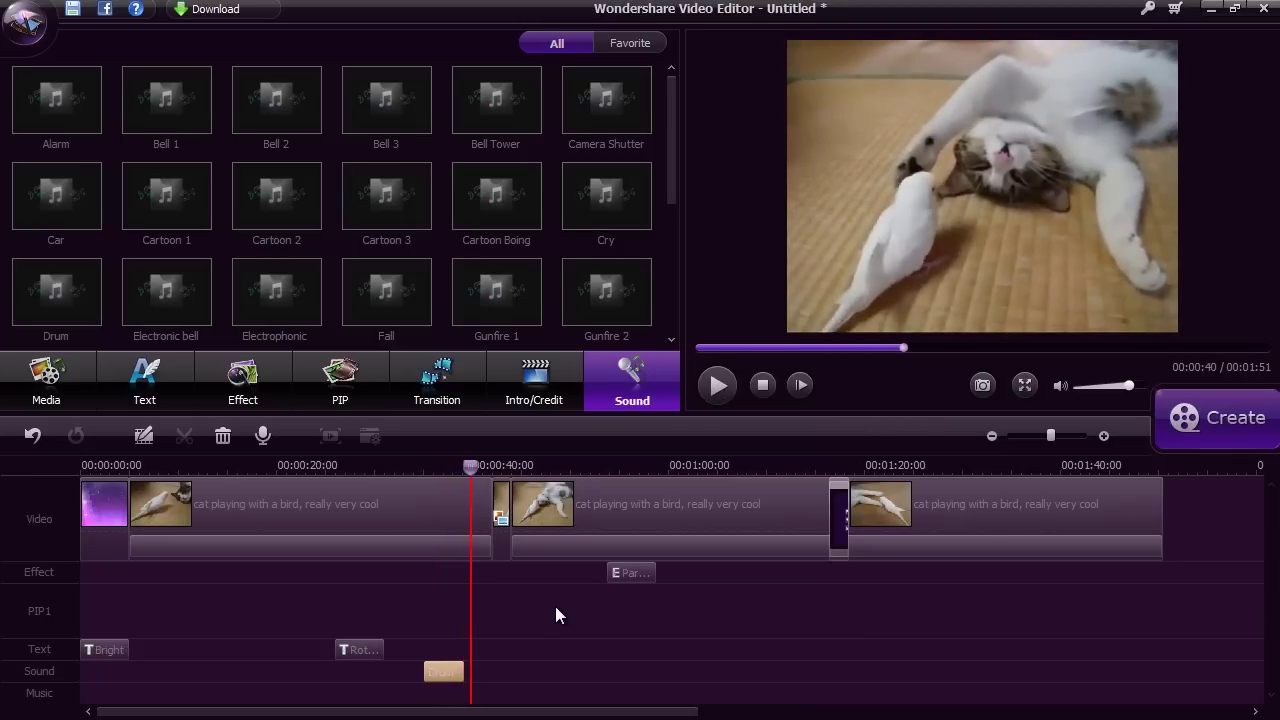
key(space)
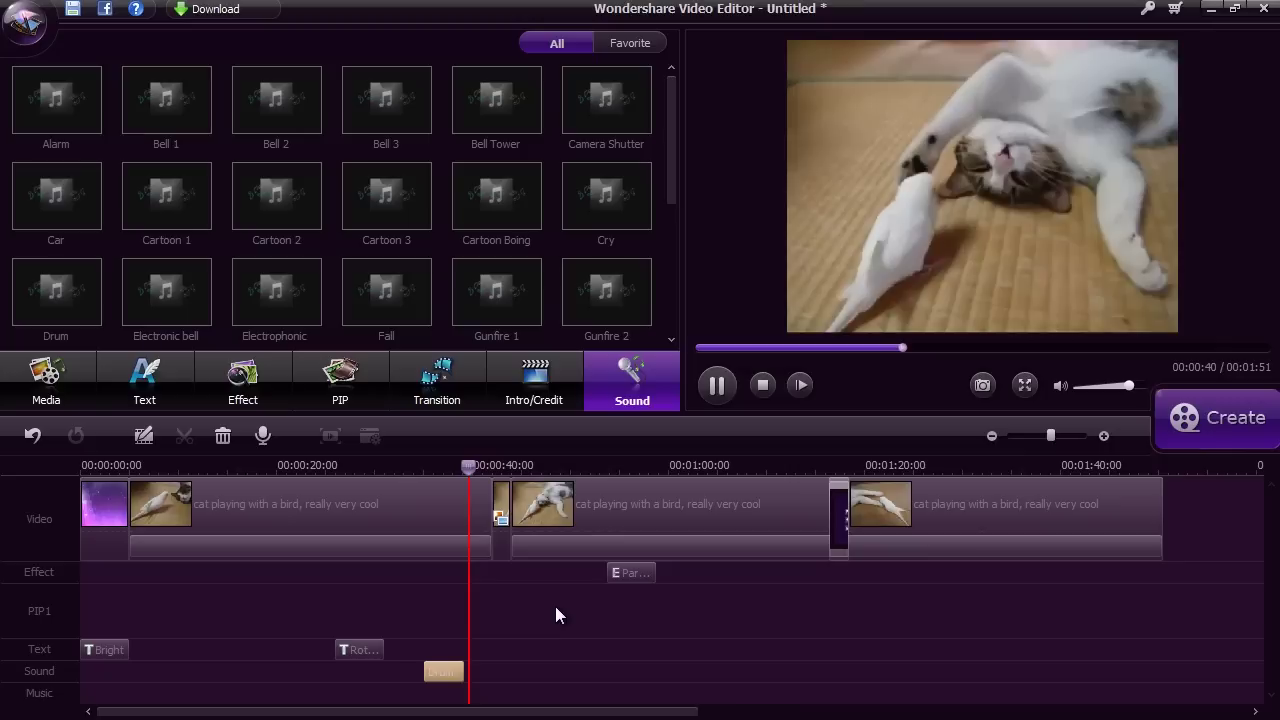
key(space)
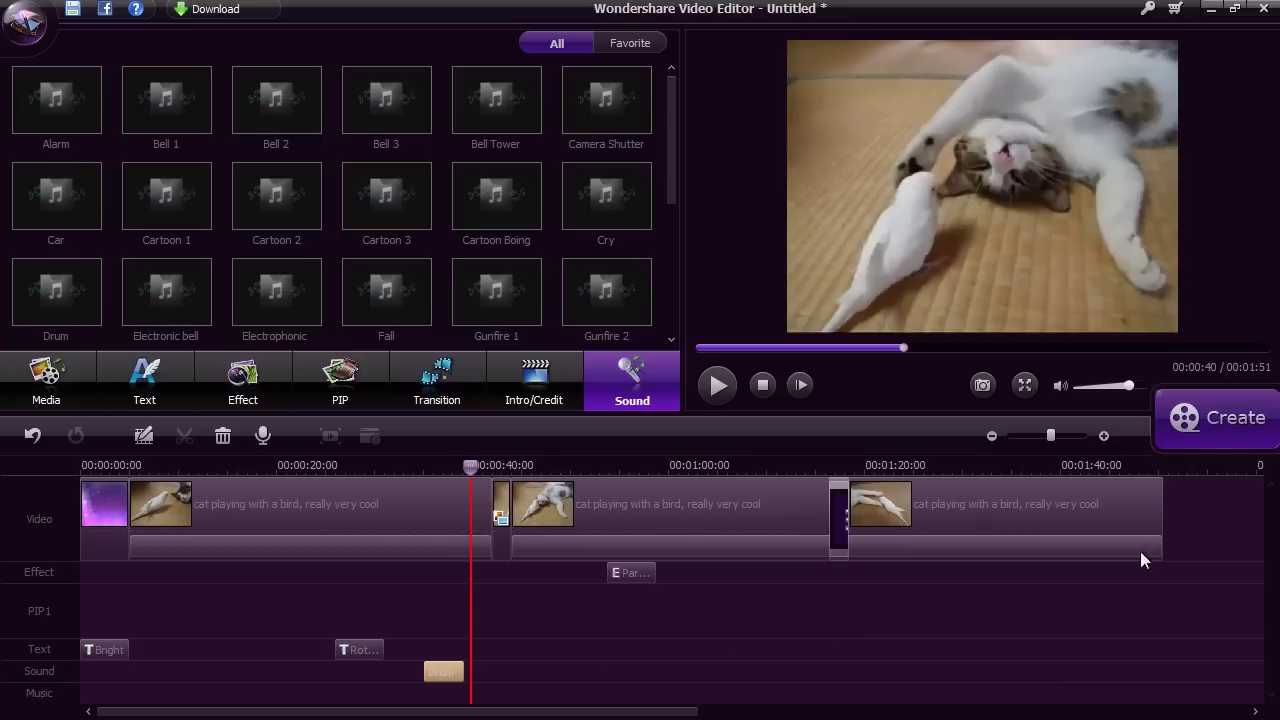
click(1214, 416)
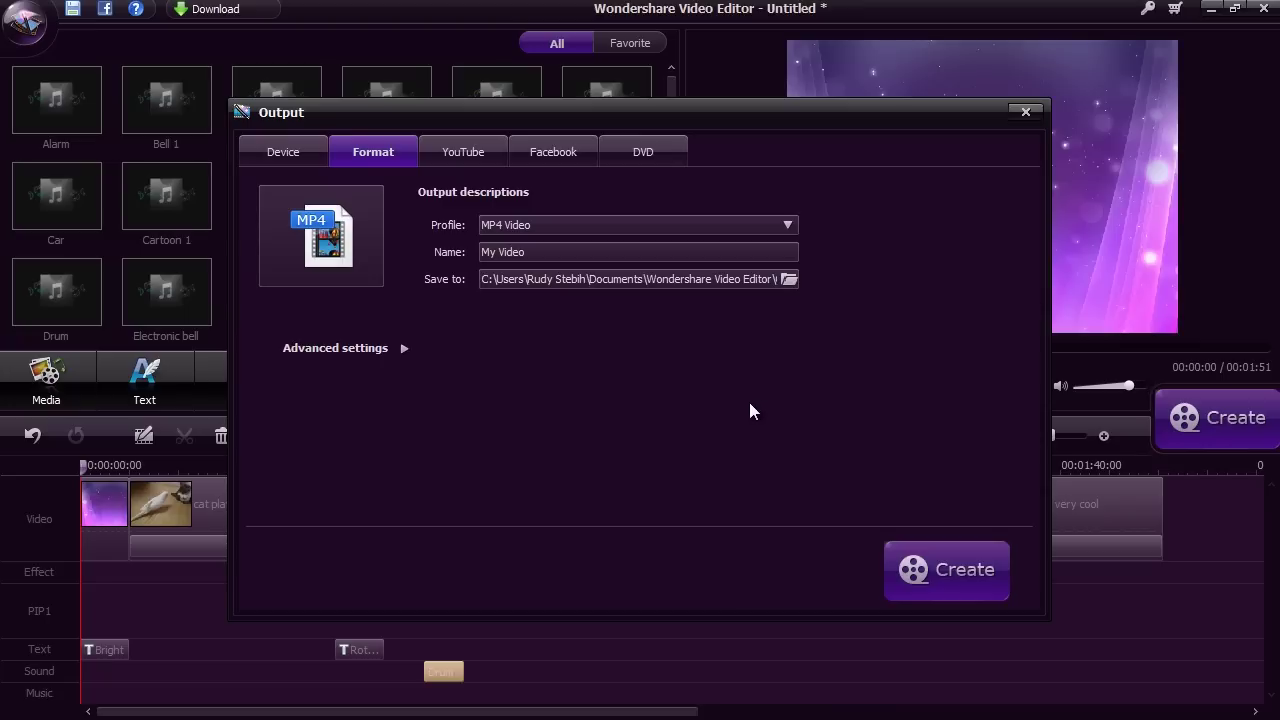
Step: Browse the Device output options (iPhone 5), try MOV format, and view DVD options
click(285, 153)
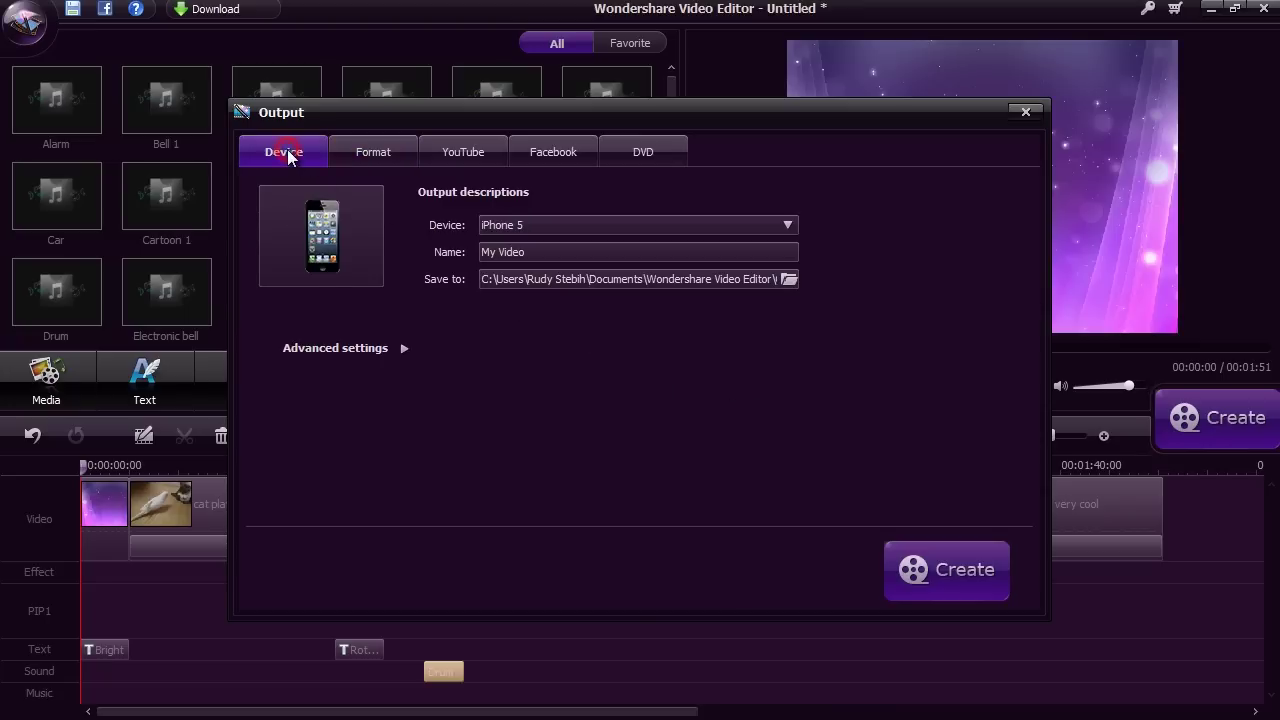
click(788, 225)
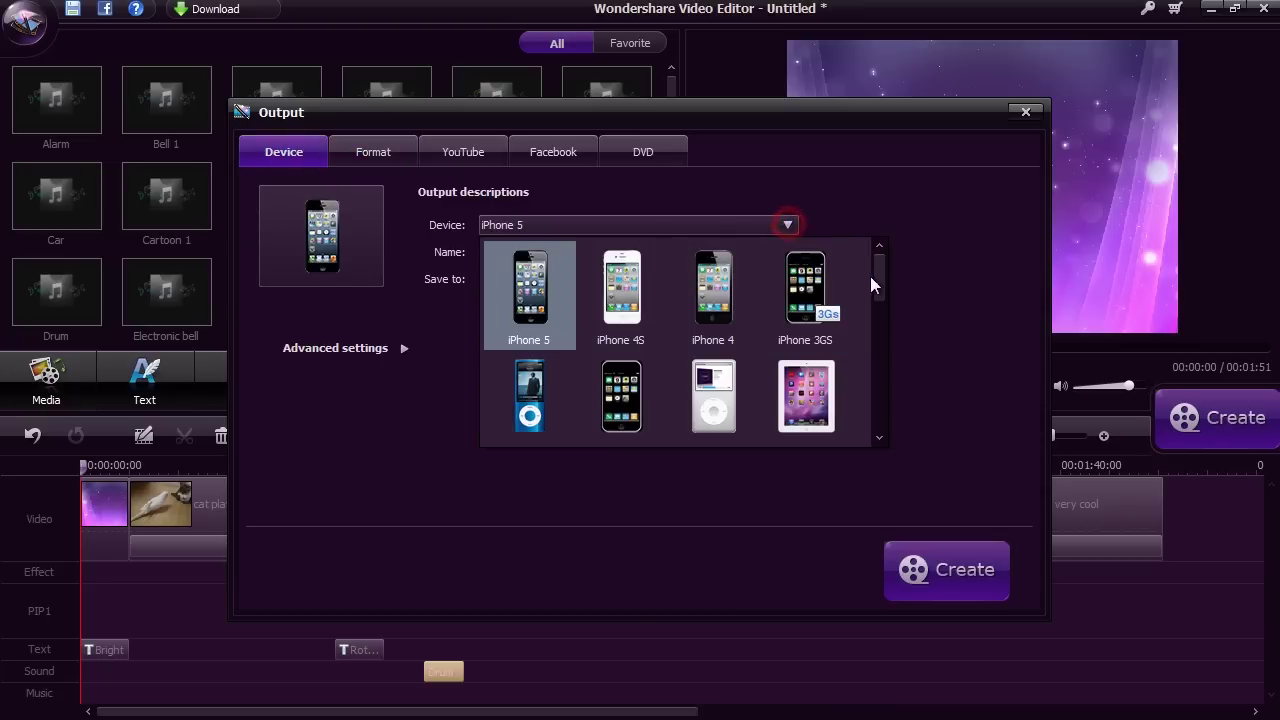
drag(877, 275, 883, 367)
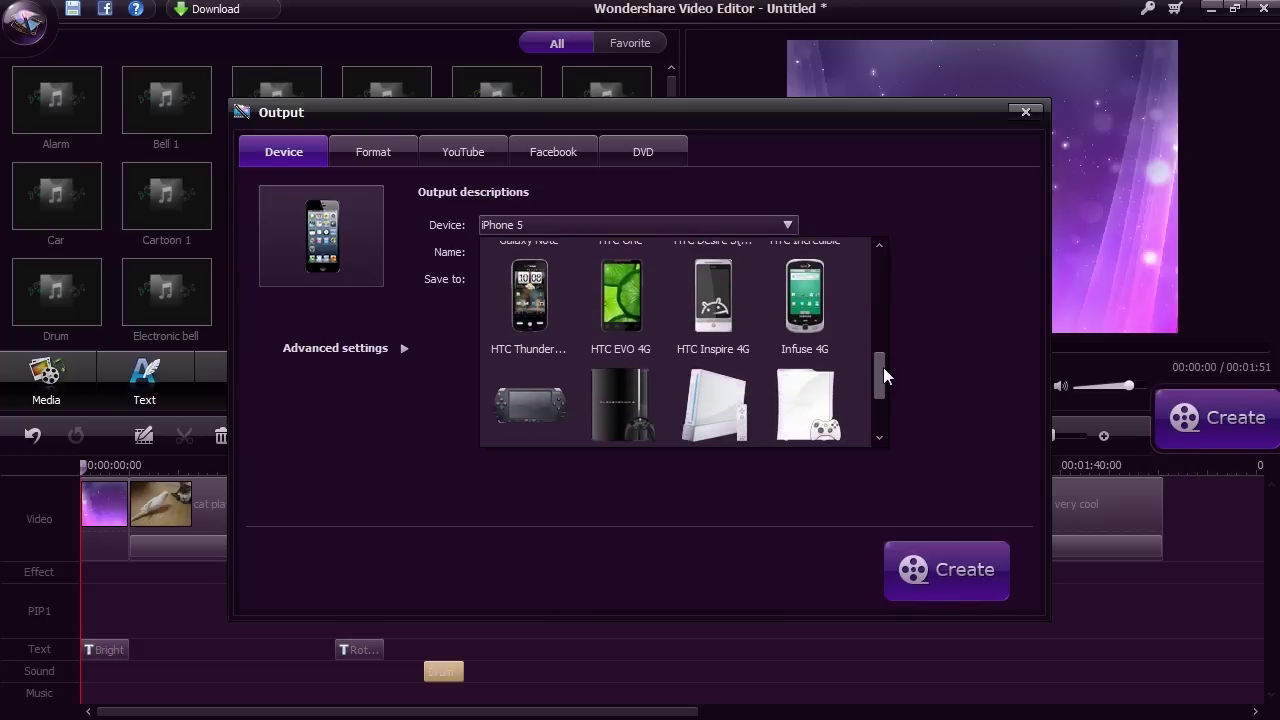
click(905, 362)
click(366, 152)
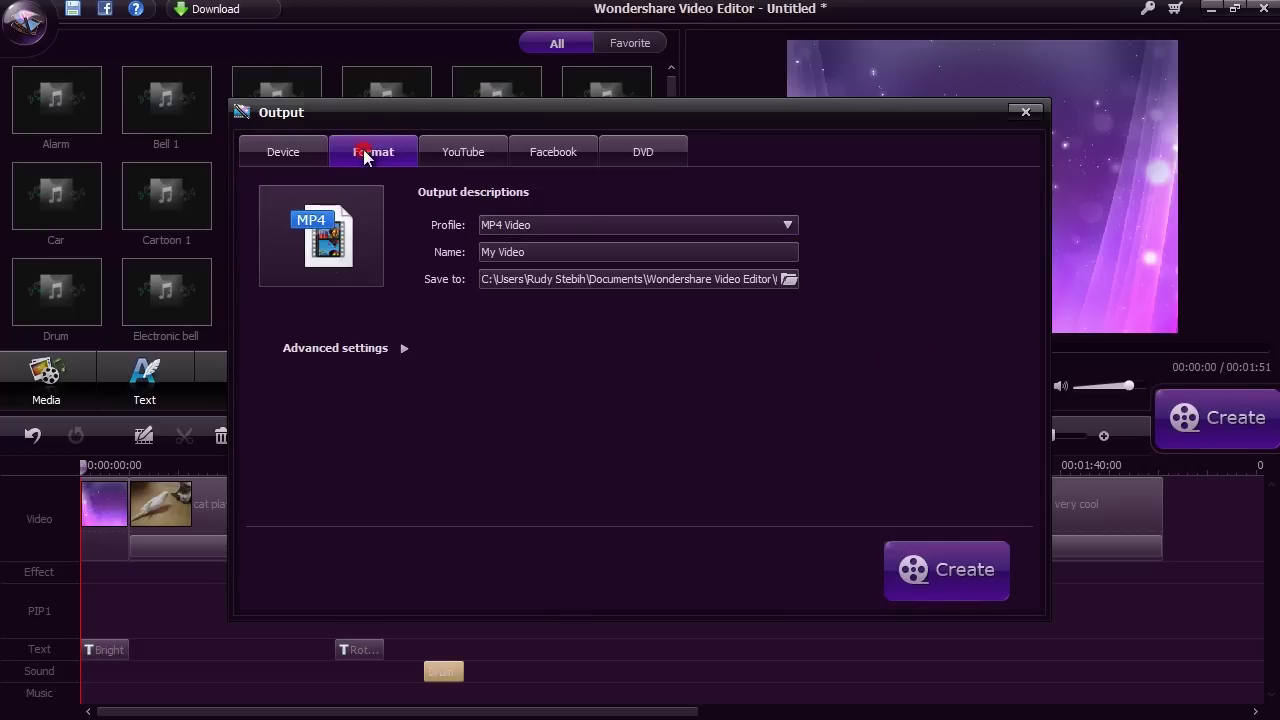
click(788, 225)
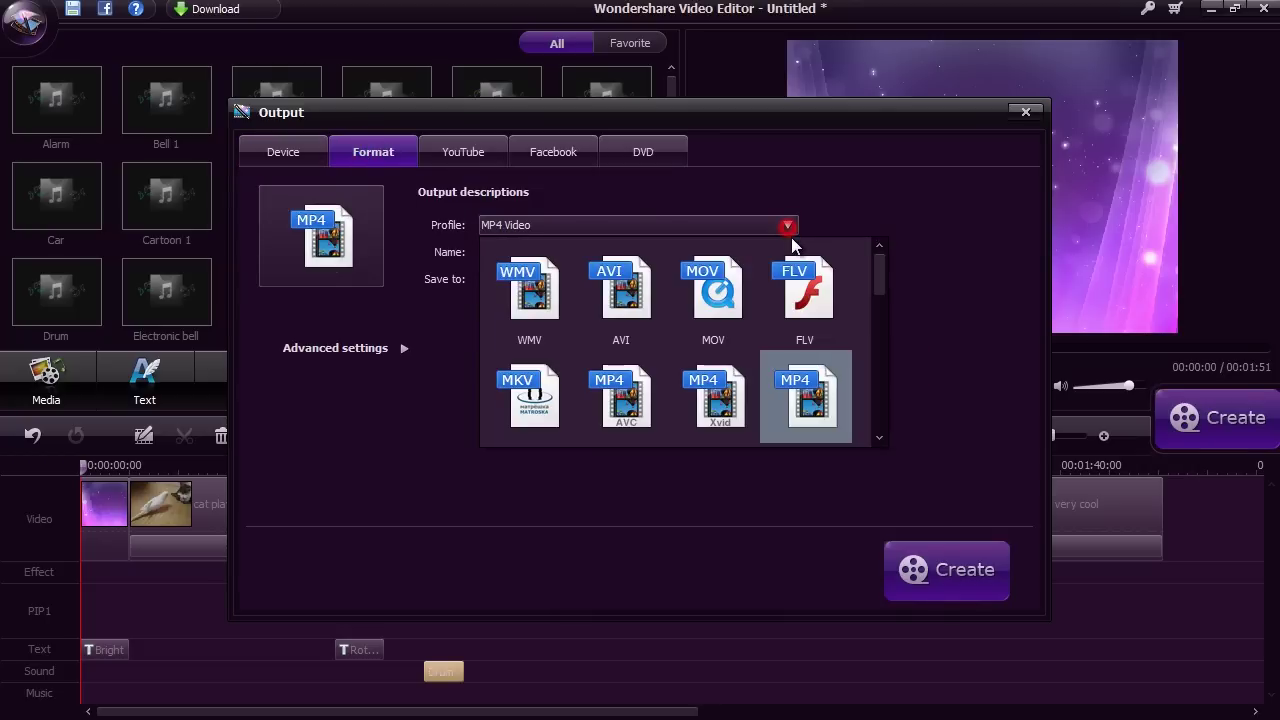
click(709, 296)
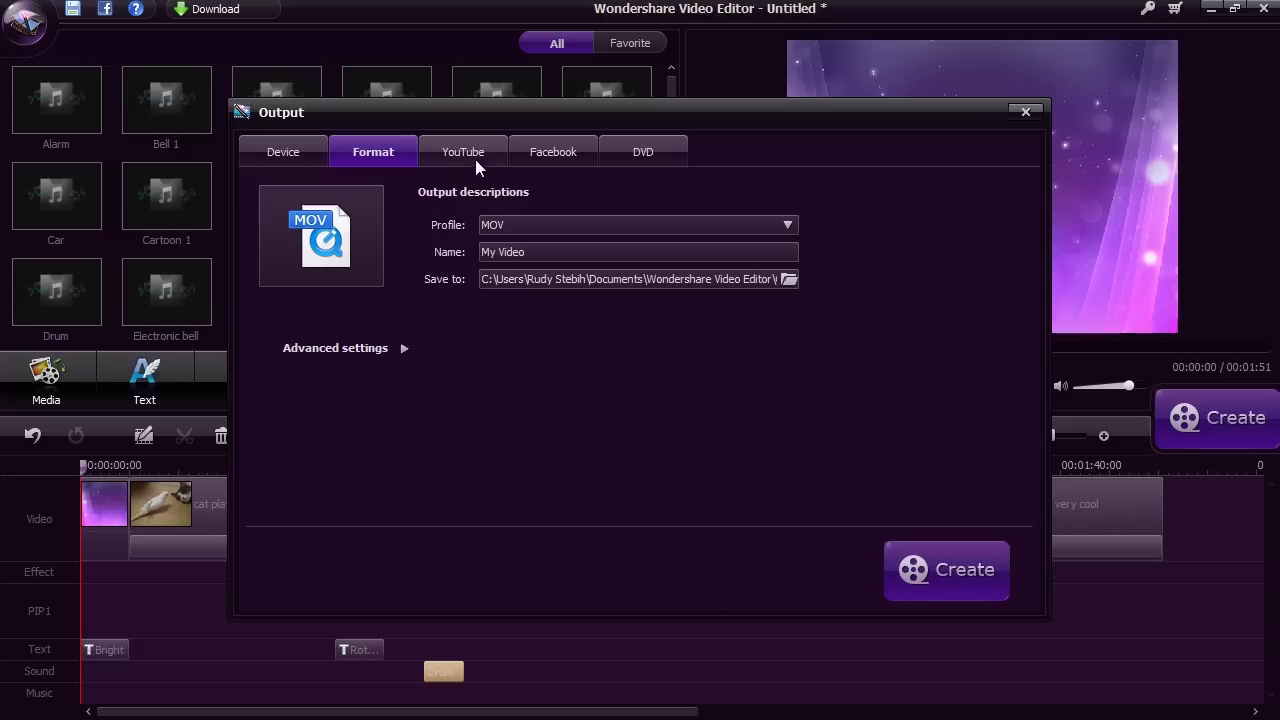
click(648, 150)
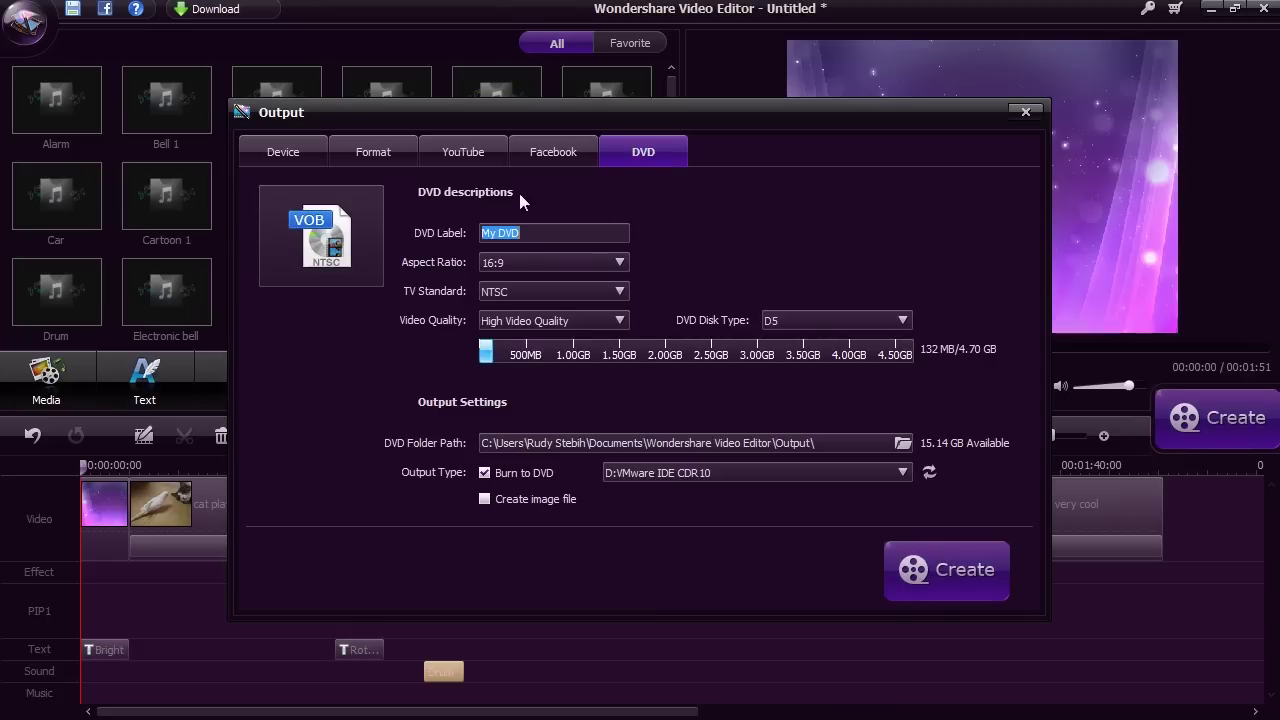
click(375, 150)
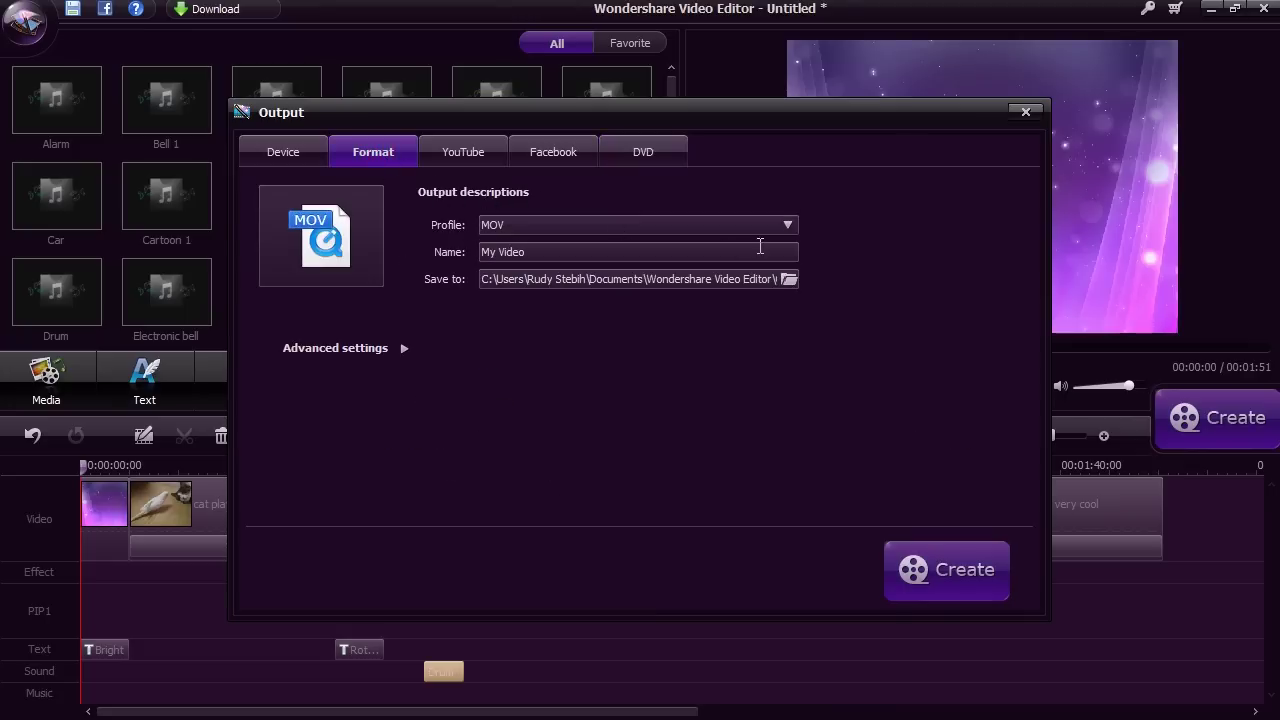
Step: Set the output format to MP4 Video and start creating the movie file
click(787, 226)
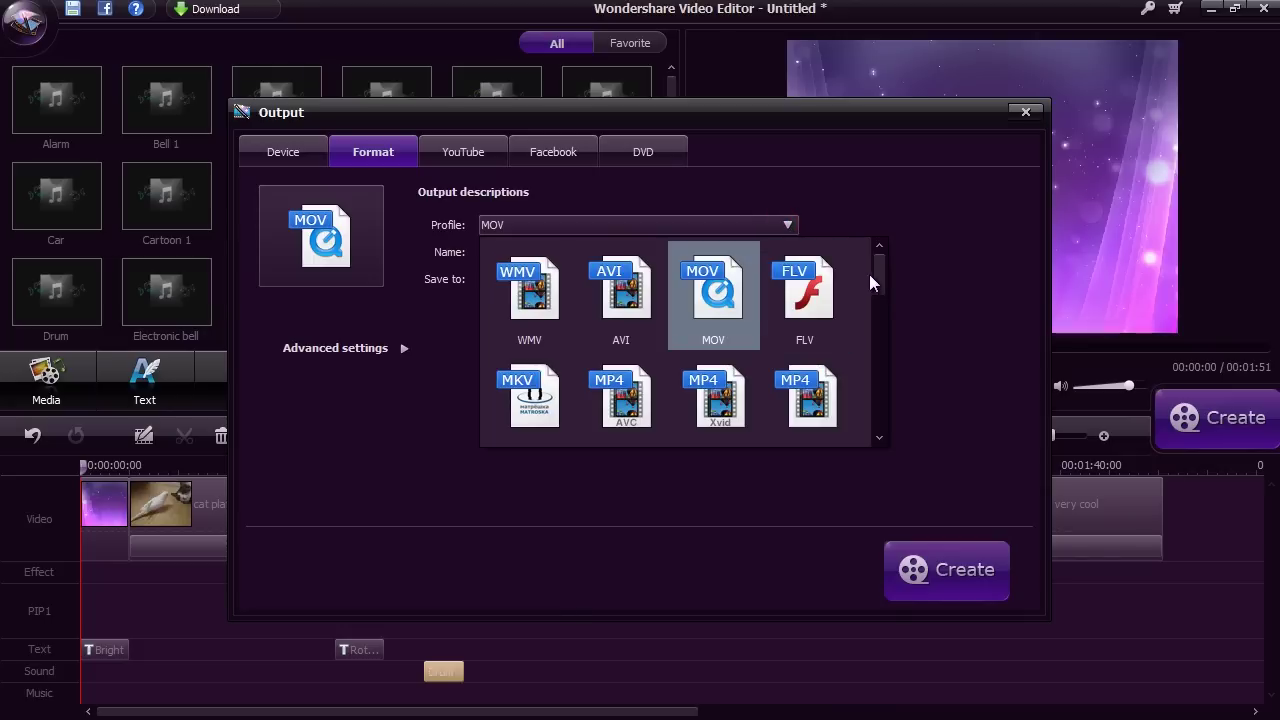
scroll(877, 273, down, 1)
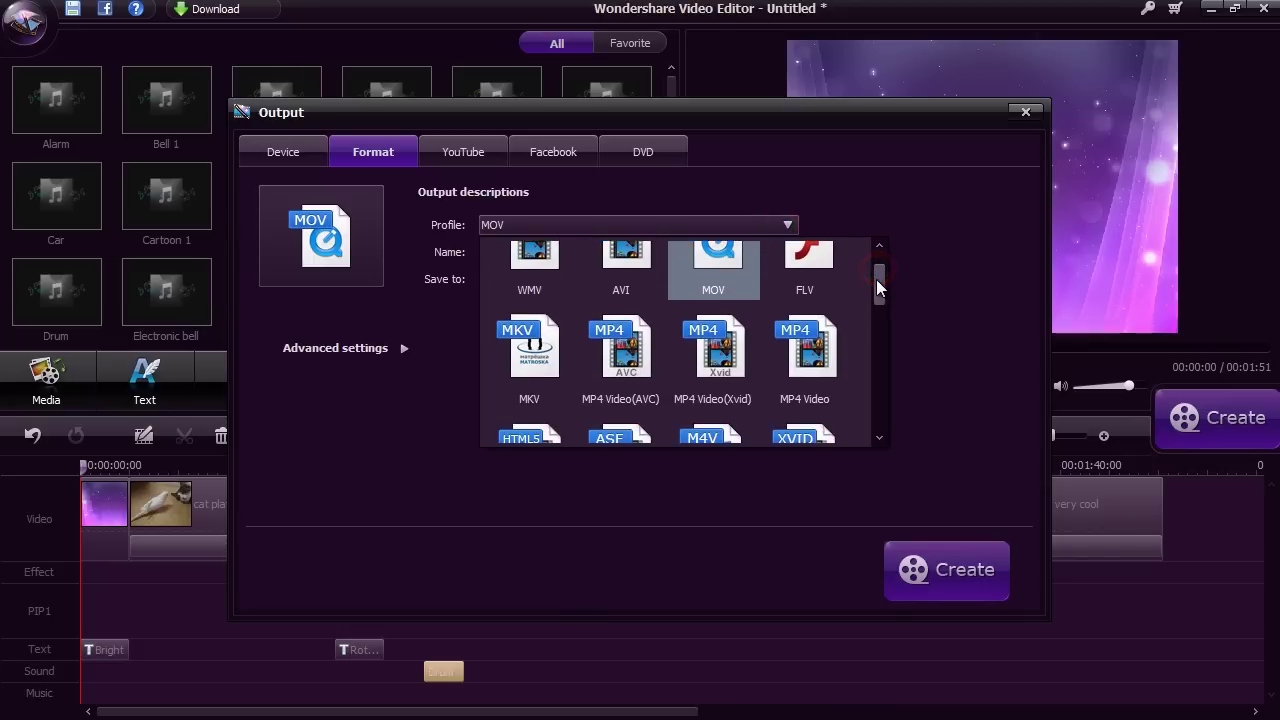
click(808, 345)
click(934, 571)
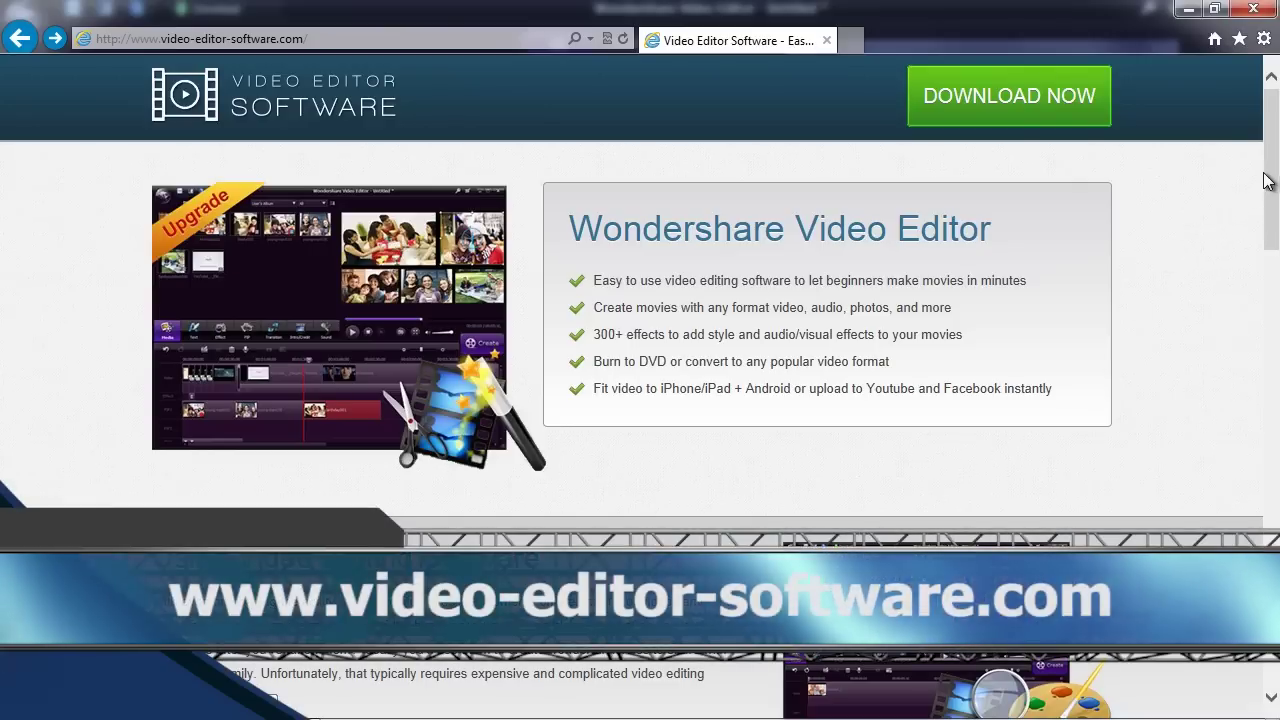
Step: Scroll the video-editor-software.com product page down to the 'Get Wondershare Video Editor Today!' download section
drag(1270, 168, 1277, 619)
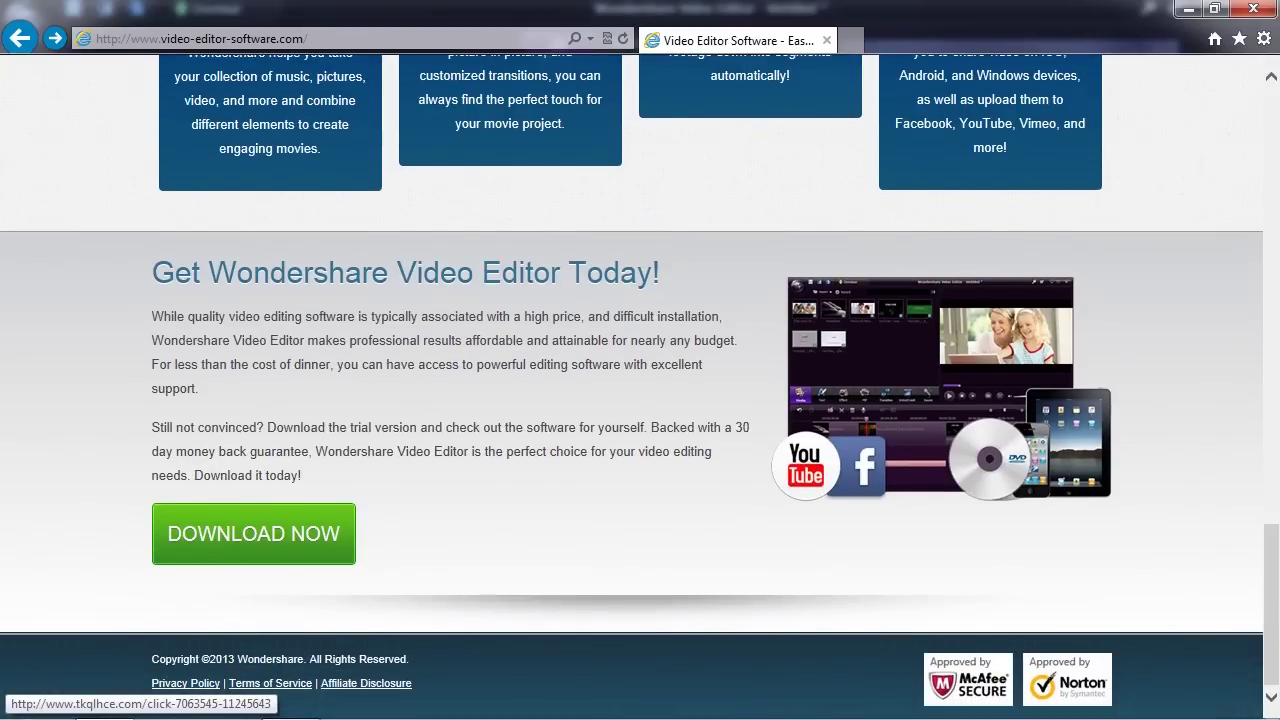